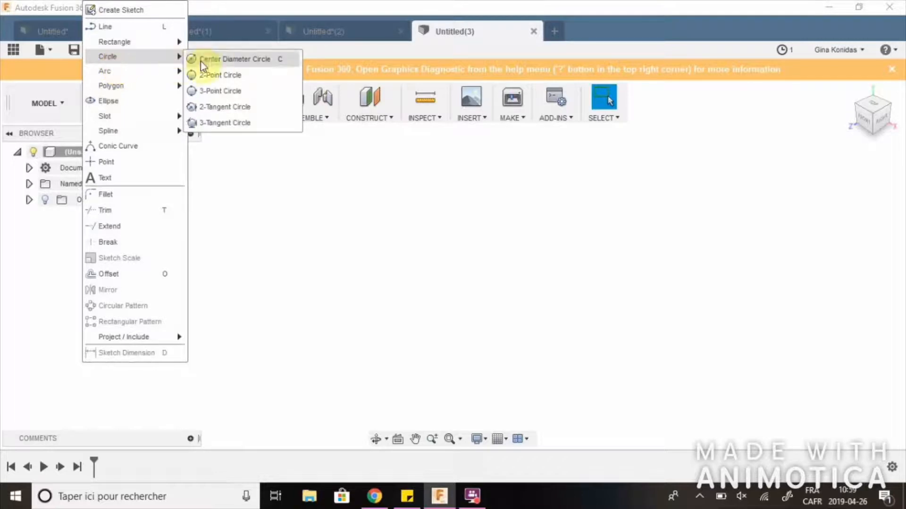
- Sketch a 6 mm diameter center-diameter circle centred on the origin of the horizontal plane
{"action": "left_click", "coordinate": [213, 59]}
{"action": "left_click", "coordinate": [464, 287]}
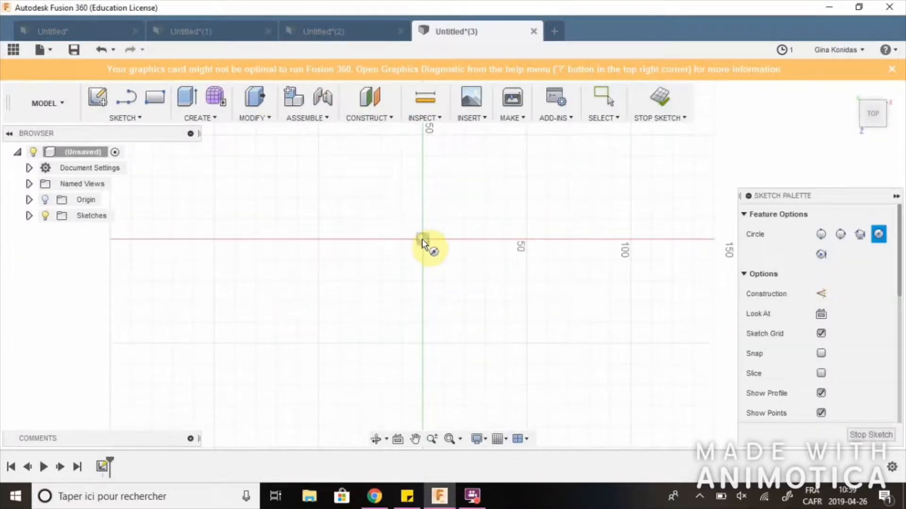
{"action": "left_click", "coordinate": [422, 238]}
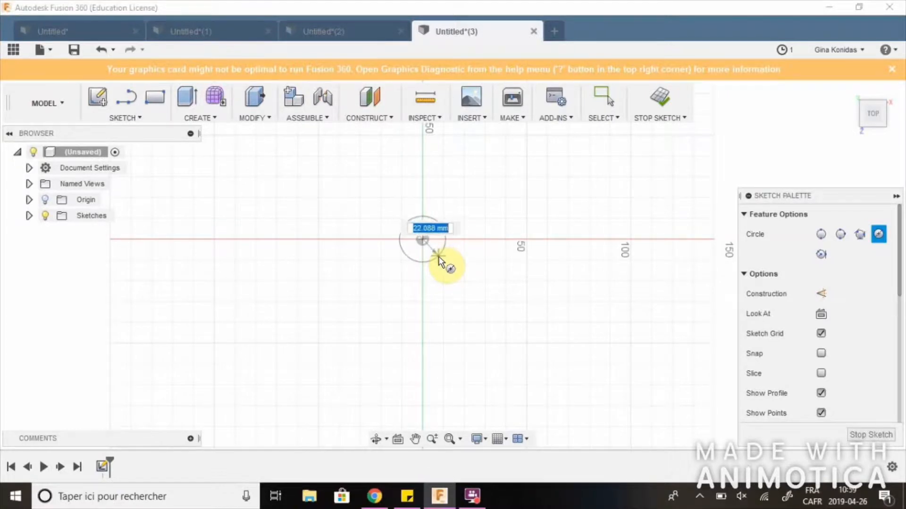
{"action": "key", "text": "BackSpace"}
{"action": "type", "text": "6mm"}
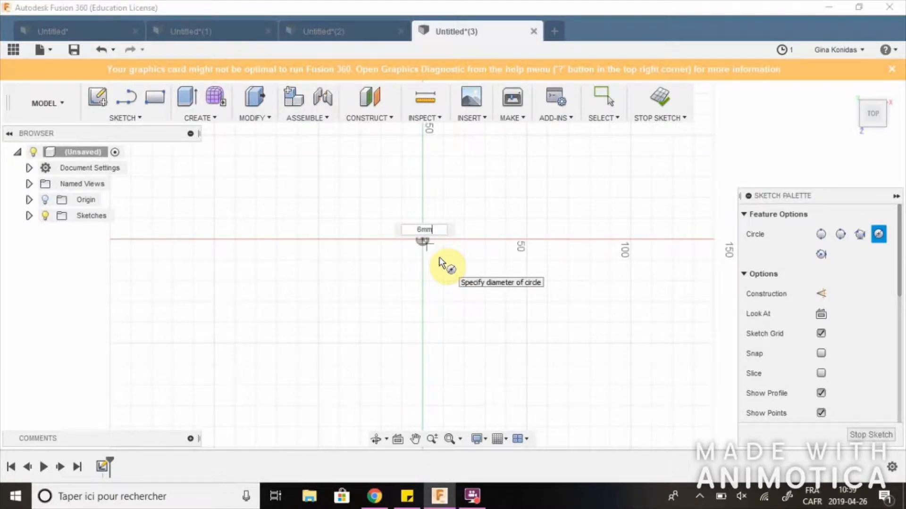
{"action": "key", "text": "Tab"}
{"action": "key", "text": "Return"}
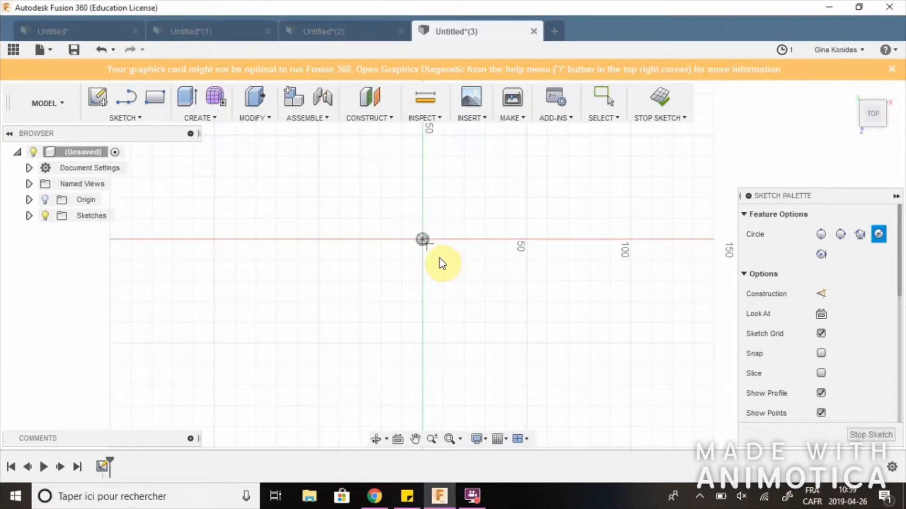
{"action": "key", "text": "Escape"}
- Extrude the circle profile upward 20 mm to form the bolt's cylindrical shank
{"action": "scroll", "coordinate": [439, 261], "scroll_direction": "up", "scroll_amount": 3}
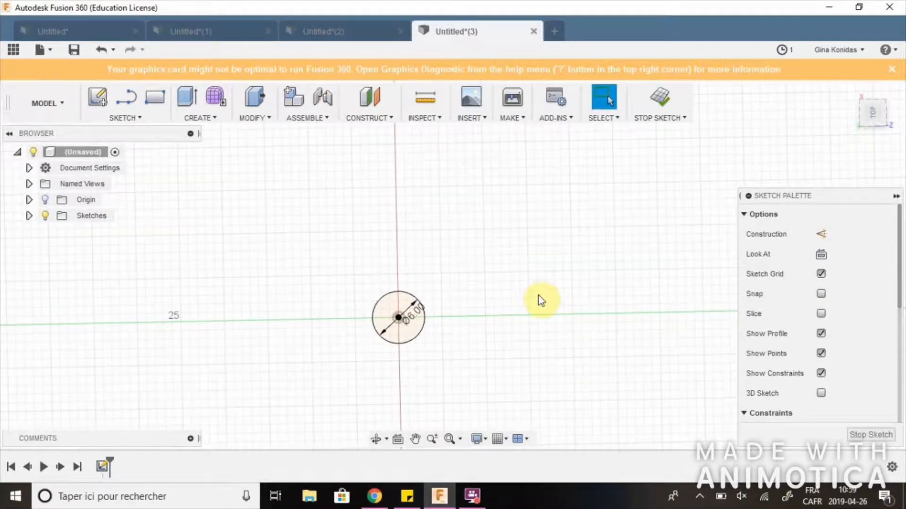
{"action": "key", "text": "e"}
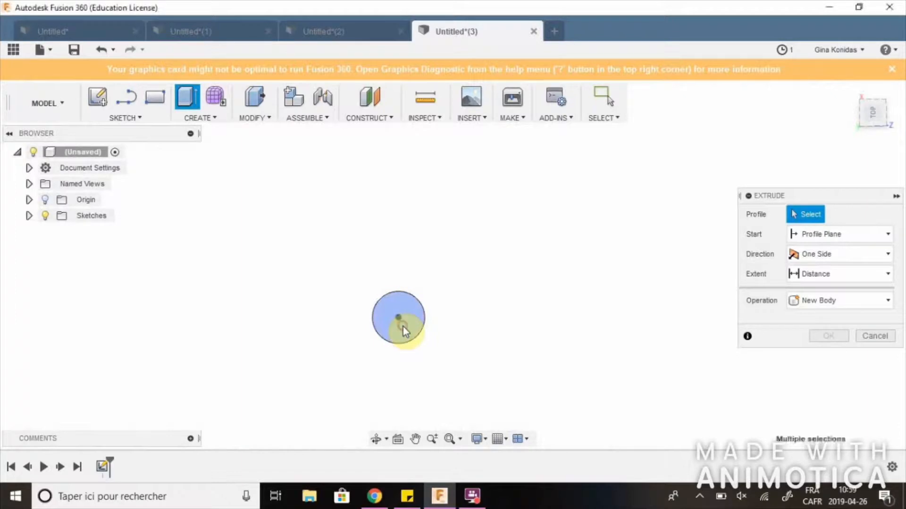
{"action": "left_click", "coordinate": [403, 326]}
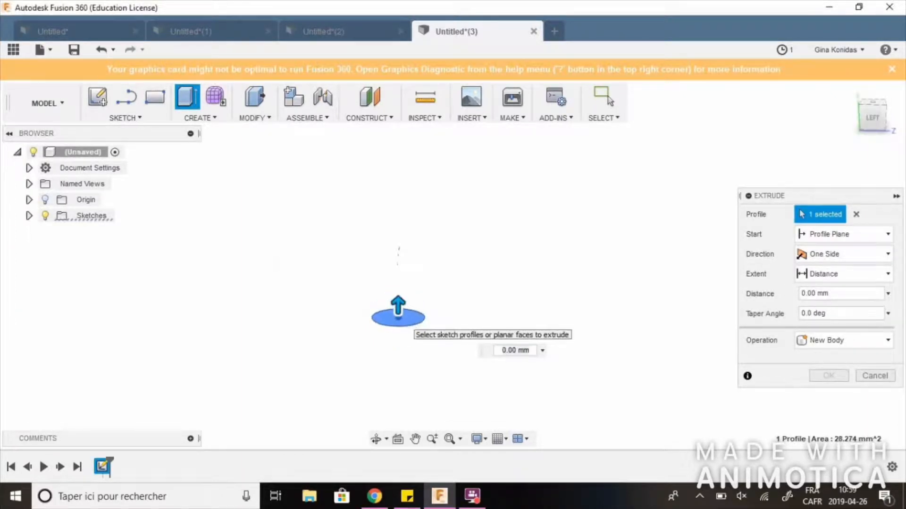
{"action": "left_click_drag", "start_coordinate": [398, 305], "coordinate": [399, 247]}
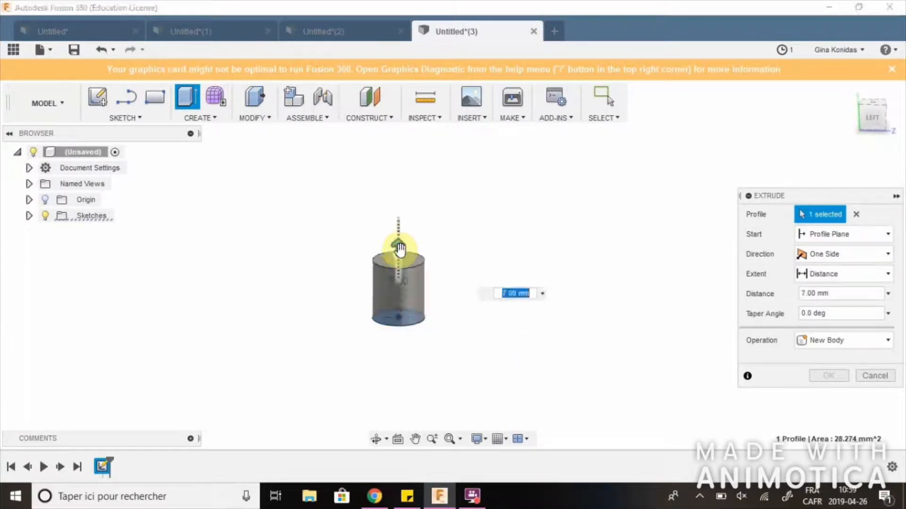
{"action": "type", "text": "20"}
{"action": "key", "text": "Return"}
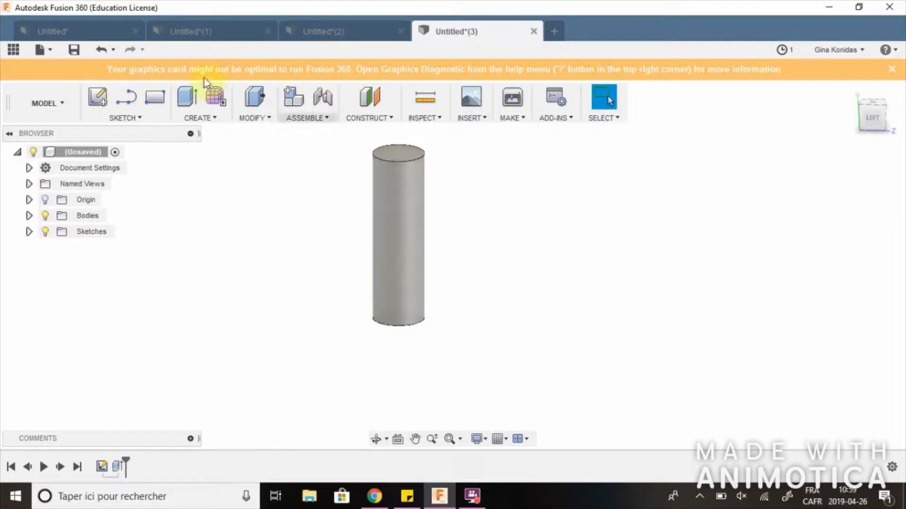
- Sketch a six-sided circumscribed polygon with a 5 mm radius, centred on the top face of the cylinder
{"action": "left_click", "coordinate": [200, 119]}
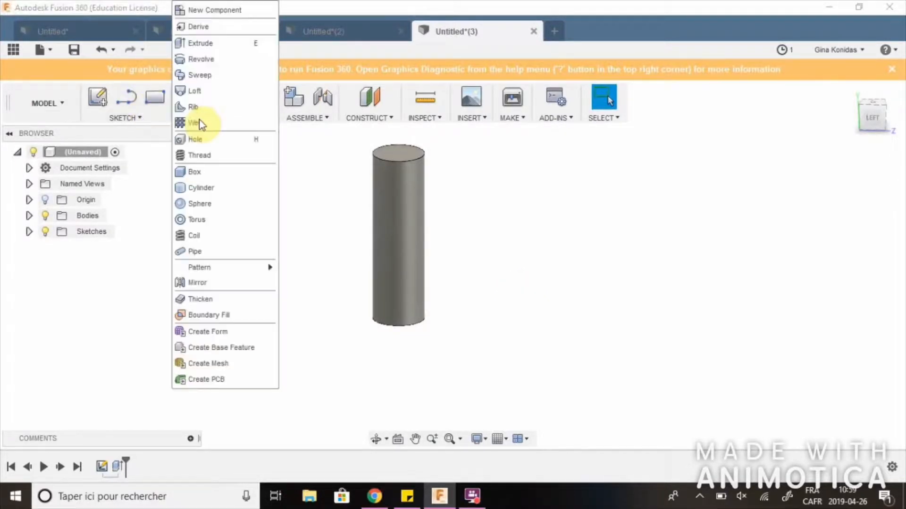
{"action": "left_click", "coordinate": [143, 119]}
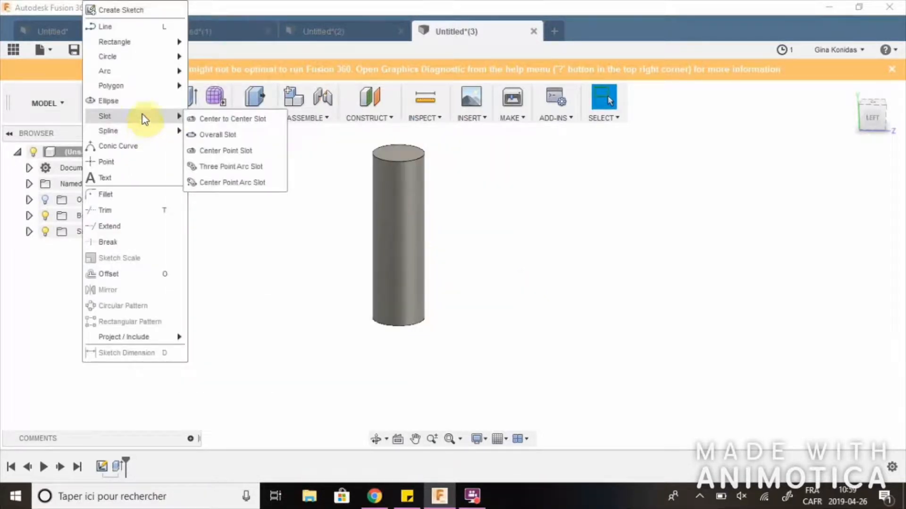
{"action": "mouse_move", "coordinate": [168, 86]}
{"action": "left_click", "coordinate": [201, 92]}
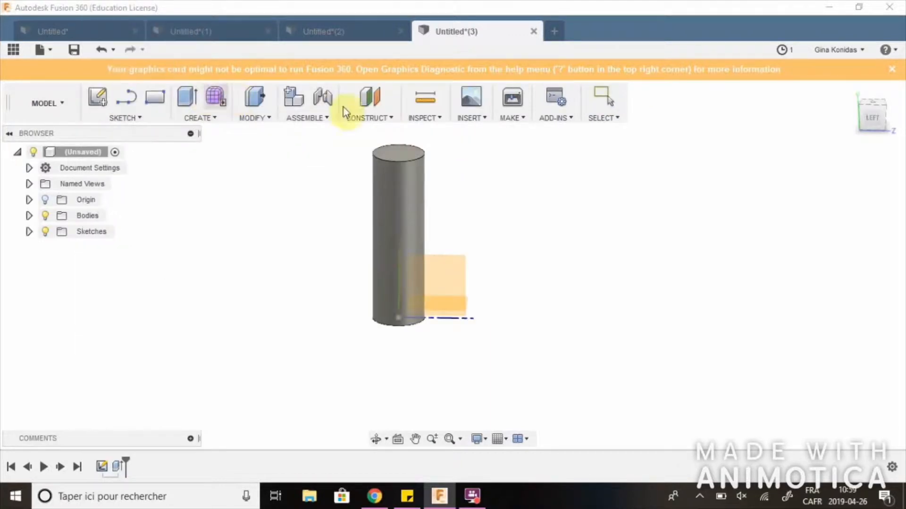
{"action": "left_click", "coordinate": [397, 151]}
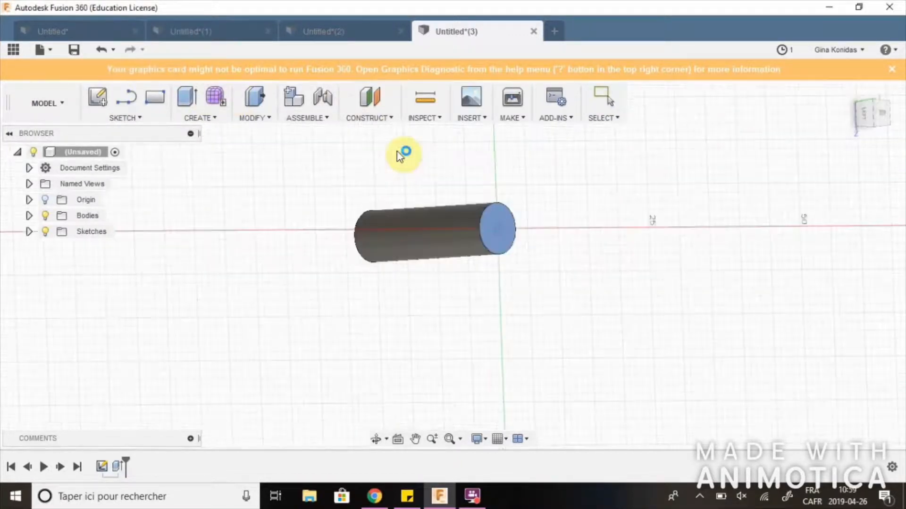
{"action": "left_click", "coordinate": [444, 265]}
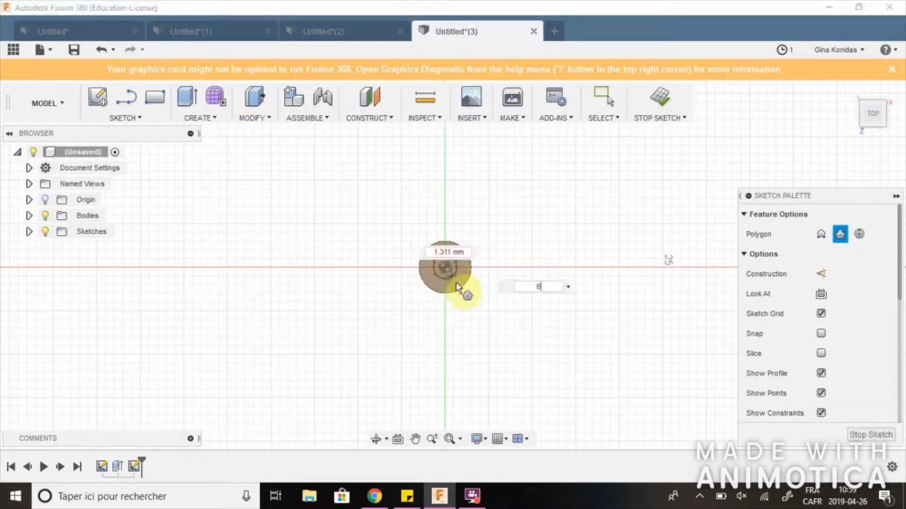
{"action": "type", "text": "5"}
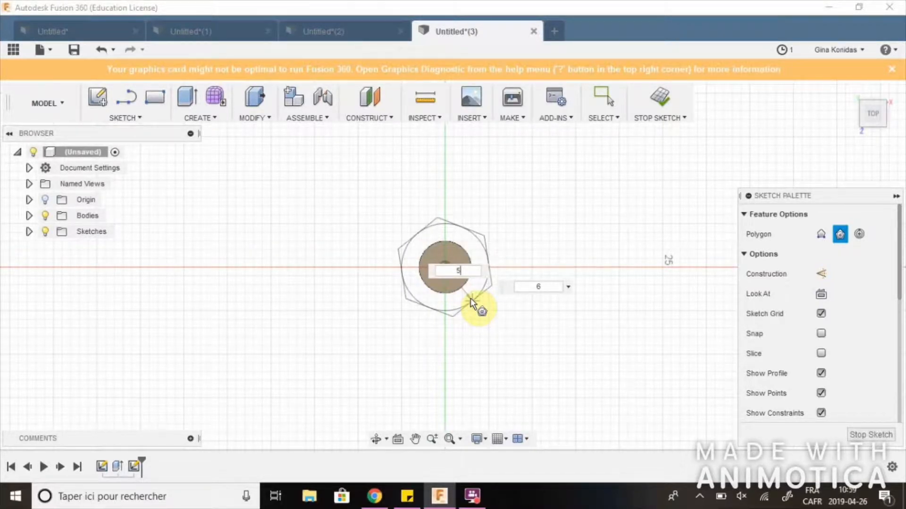
{"action": "key", "text": "Return"}
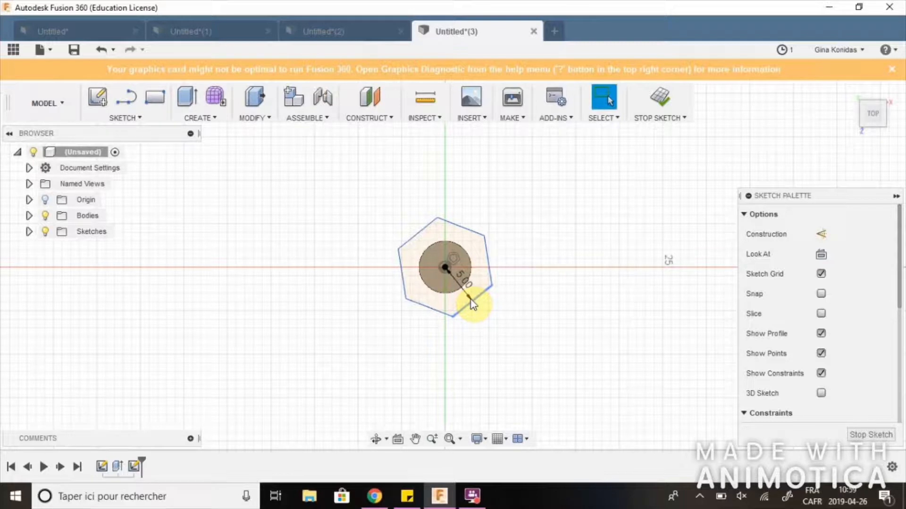
- Finish the sketch and extrude the whole hexagon, including its inner circle, 4 mm upward as the bolt head
{"action": "middle_click_drag", "start_coordinate": [471, 299], "coordinate": [477, 302], "text": "shift"}
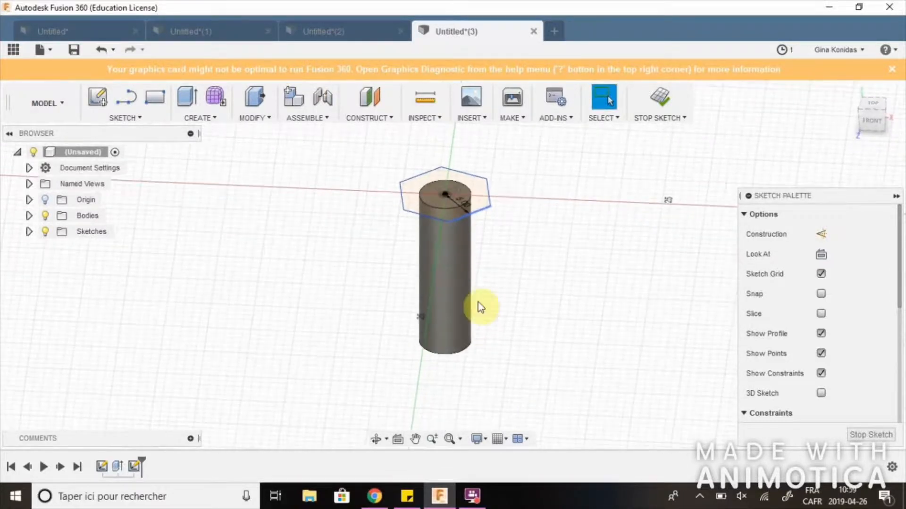
{"action": "left_click", "coordinate": [870, 434]}
{"action": "left_click", "coordinate": [483, 205]}
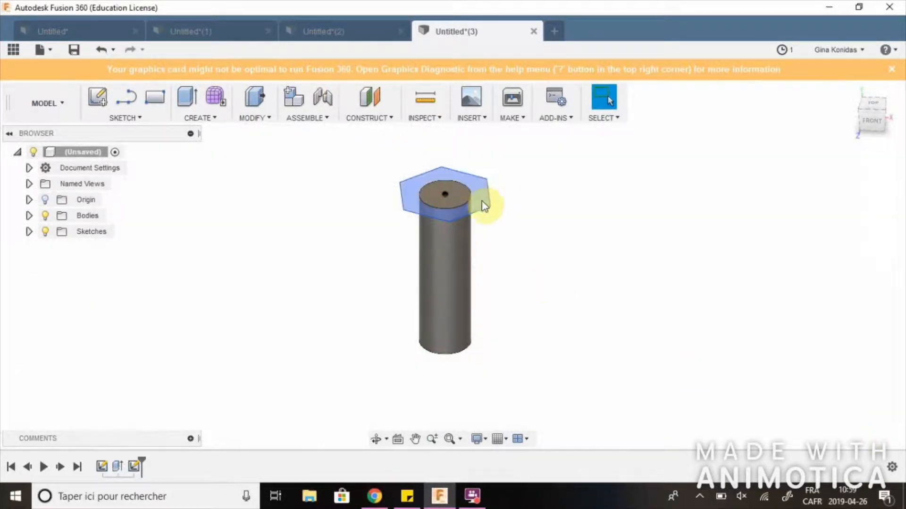
{"action": "key", "text": "e"}
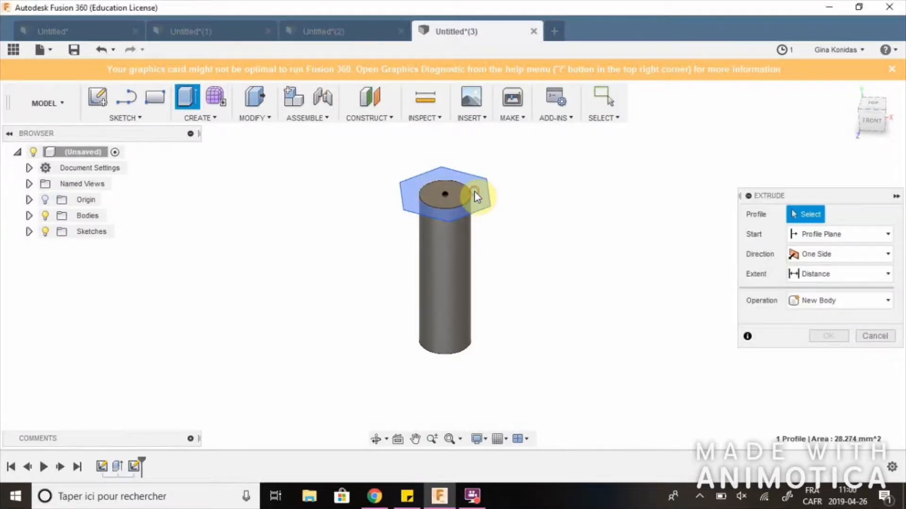
{"action": "left_click", "coordinate": [458, 196]}
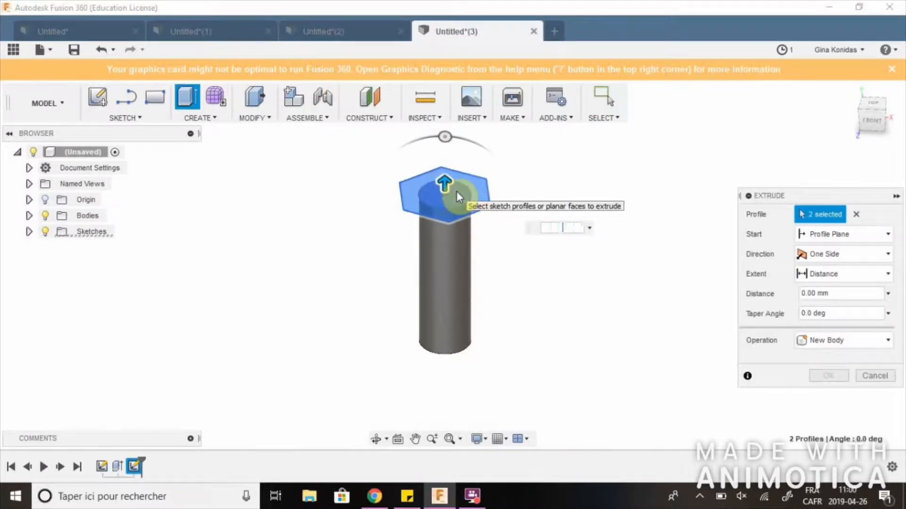
{"action": "type", "text": "4"}
{"action": "key", "text": "Return"}
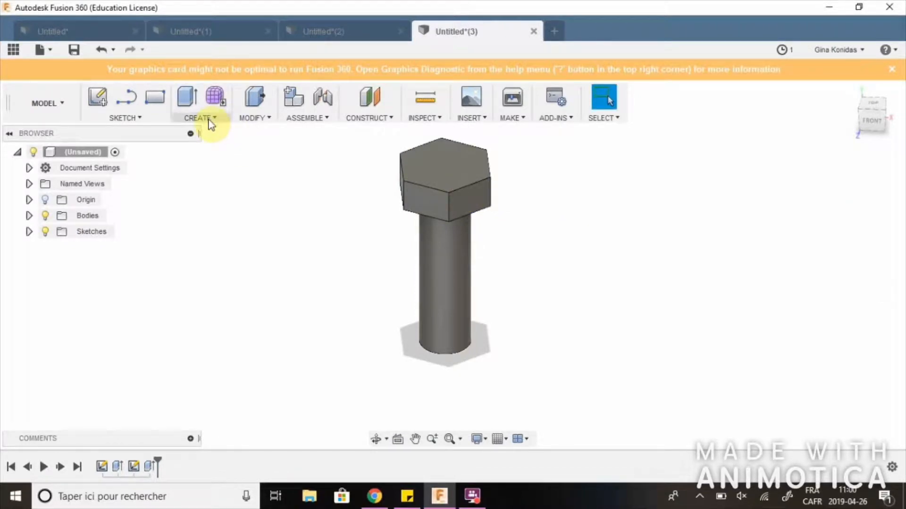
- Chamfer the circular edge at the free end of the shank with an equal distance of 0.5 mm
{"action": "left_click", "coordinate": [251, 119]}
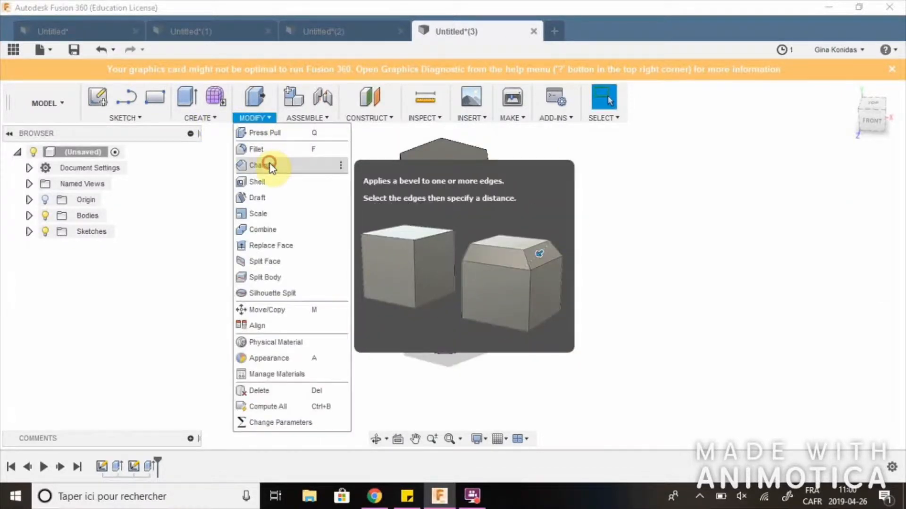
{"action": "left_click", "coordinate": [270, 166]}
{"action": "middle_click_drag", "start_coordinate": [595, 265], "coordinate": [589, 168], "text": "shift"}
{"action": "left_click", "coordinate": [446, 268]}
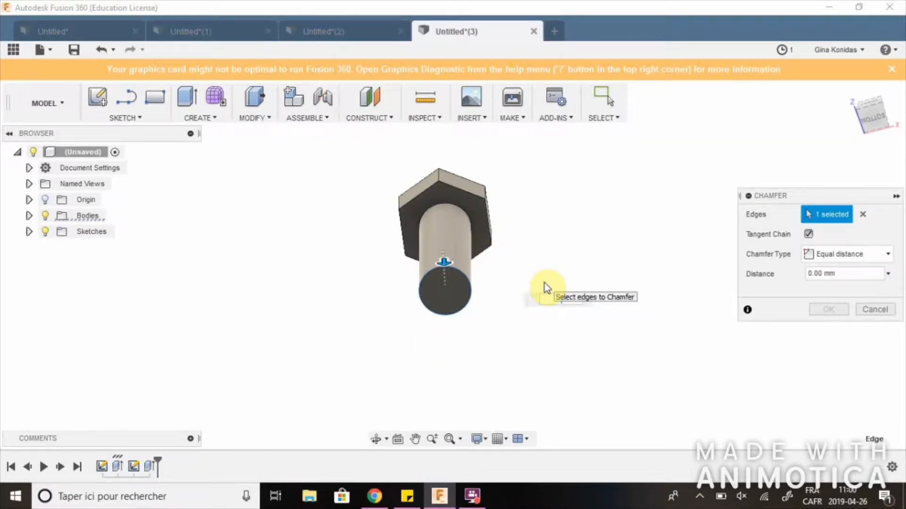
{"action": "type", "text": ".5"}
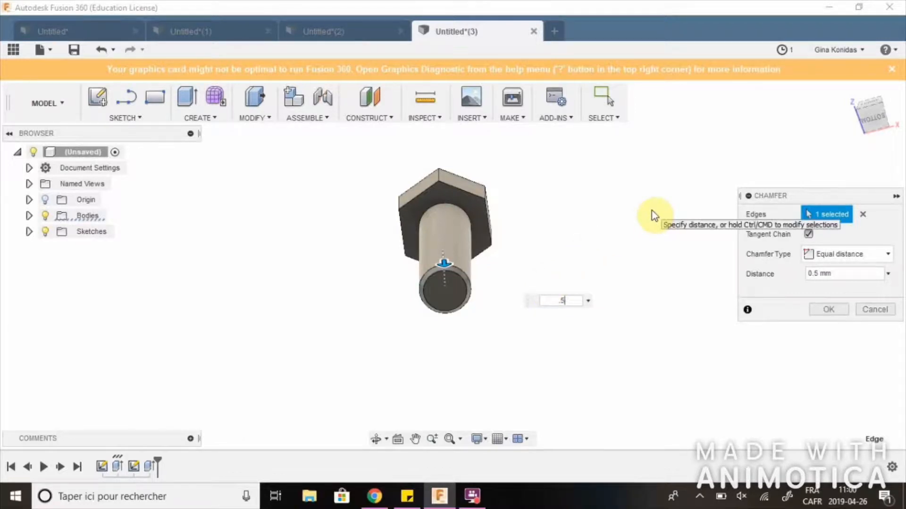
{"action": "key", "text": "Return"}
{"action": "middle_click_drag", "start_coordinate": [654, 216], "coordinate": [654, 330], "text": "shift"}
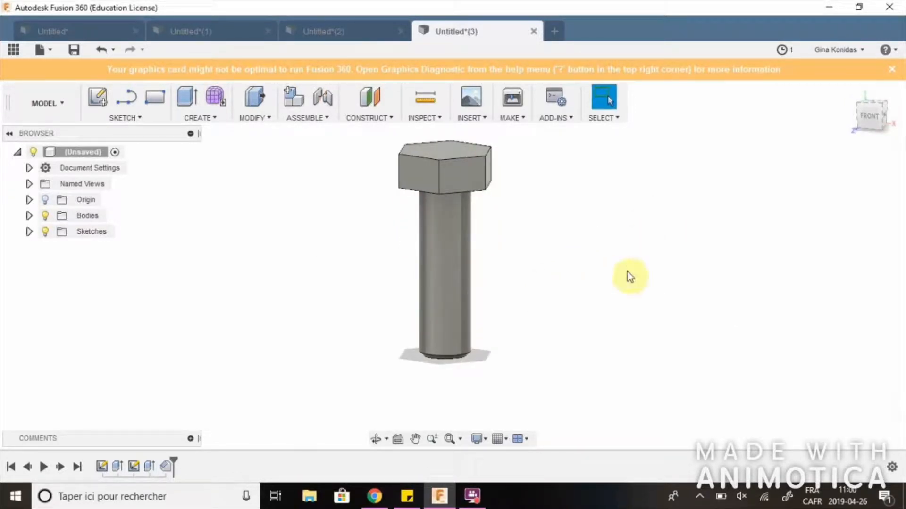
{"action": "left_click", "coordinate": [250, 119]}
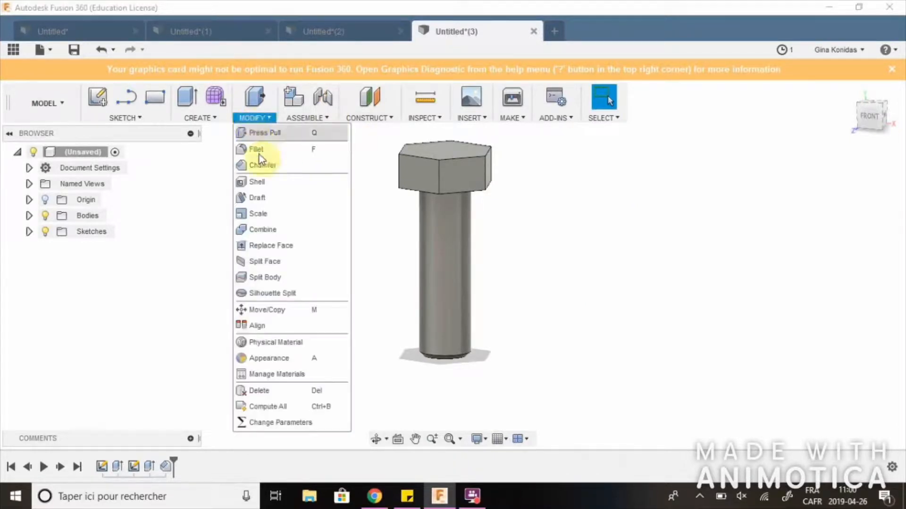
{"action": "left_click", "coordinate": [267, 149]}
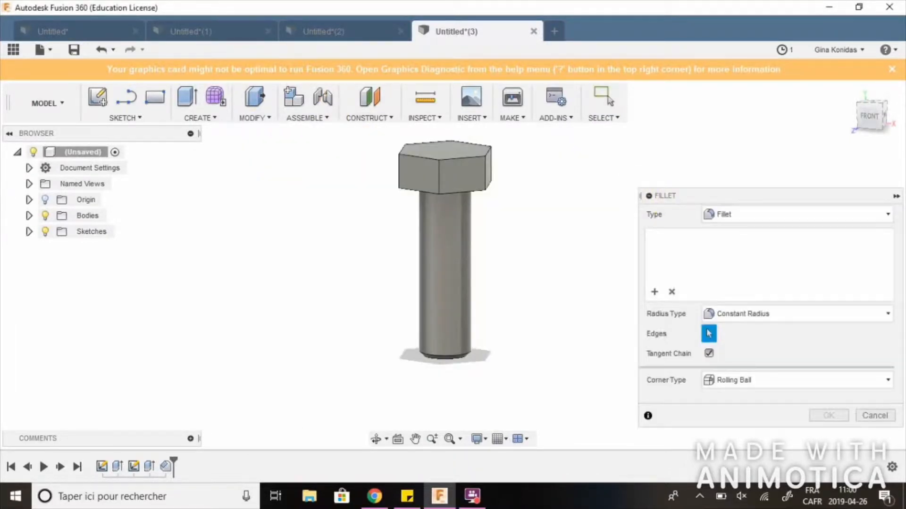
{"action": "left_click_drag", "start_coordinate": [613, 207], "coordinate": [590, 151], "text": "shift"}
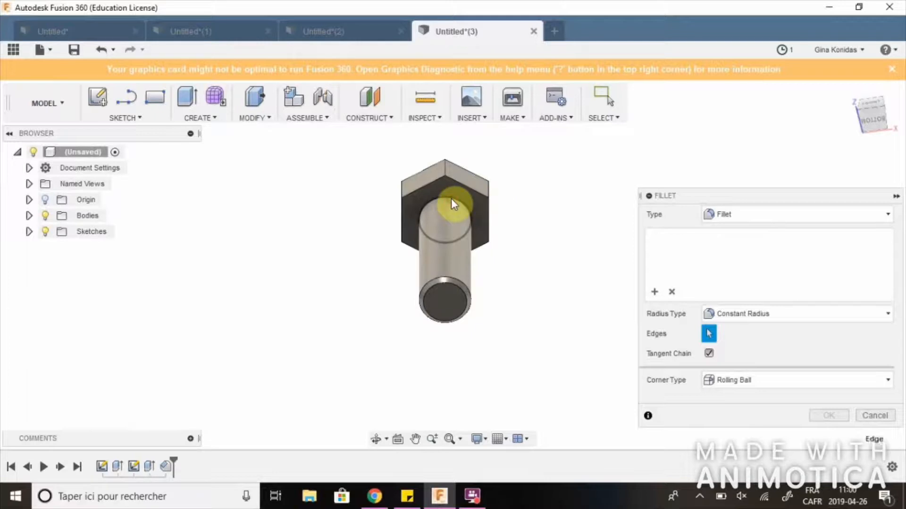
{"action": "left_click", "coordinate": [452, 200]}
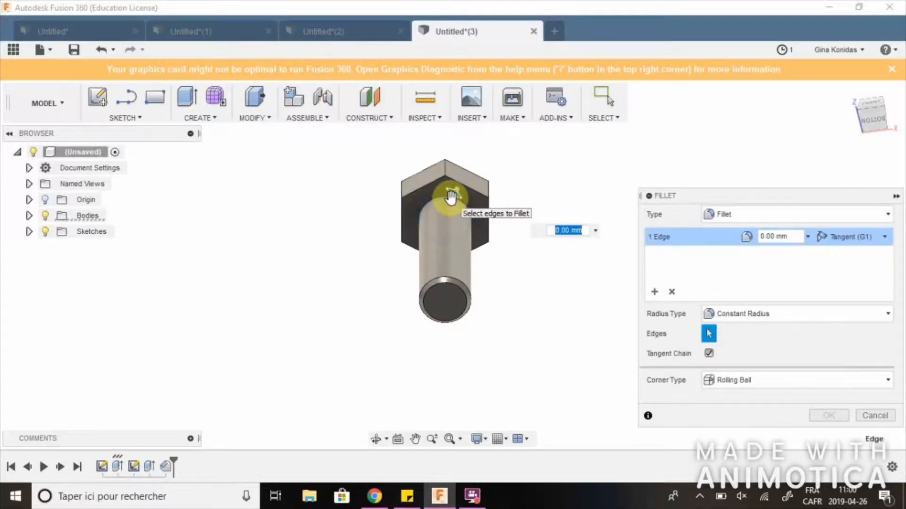
{"action": "middle_click_drag", "start_coordinate": [450, 196], "coordinate": [453, 183], "text": "shift"}
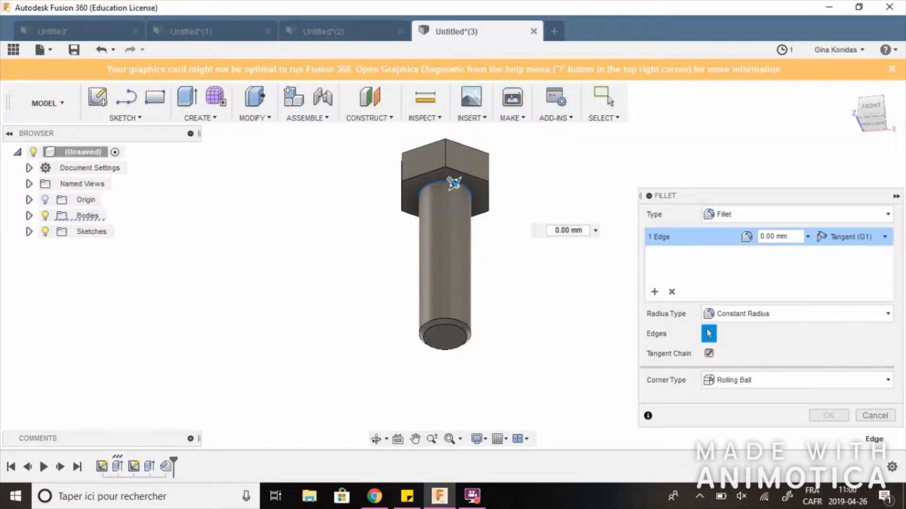
{"action": "key", "text": "Escape"}
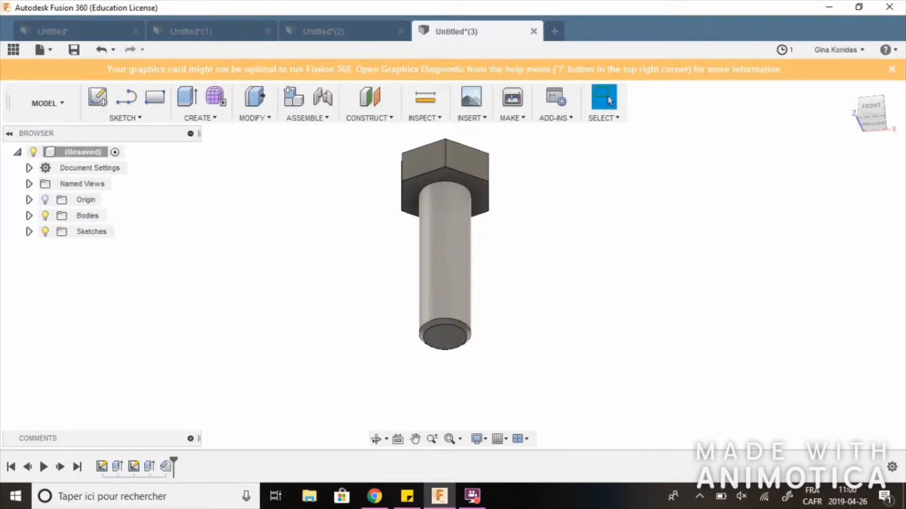
- Fillet the circular edge where the shank meets the underside of the head with a 0.5 mm radius
{"action": "key", "text": "f"}
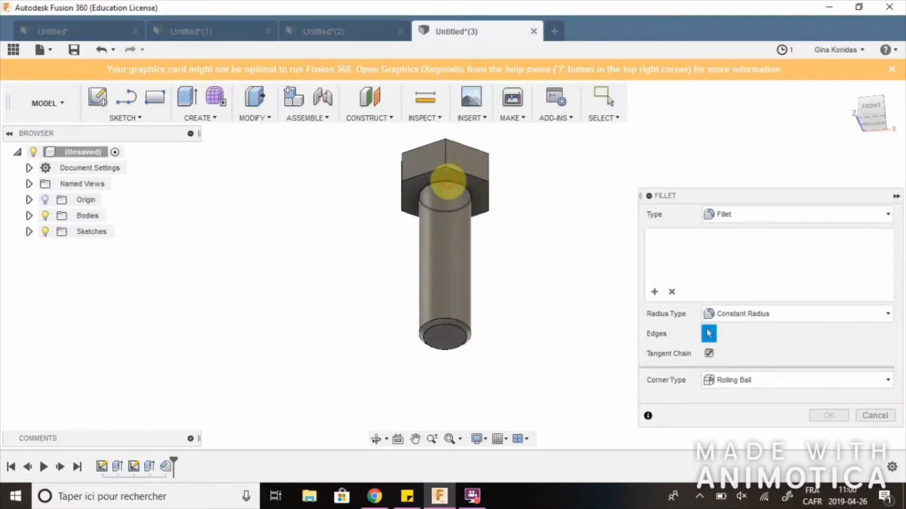
{"action": "left_click", "coordinate": [447, 181]}
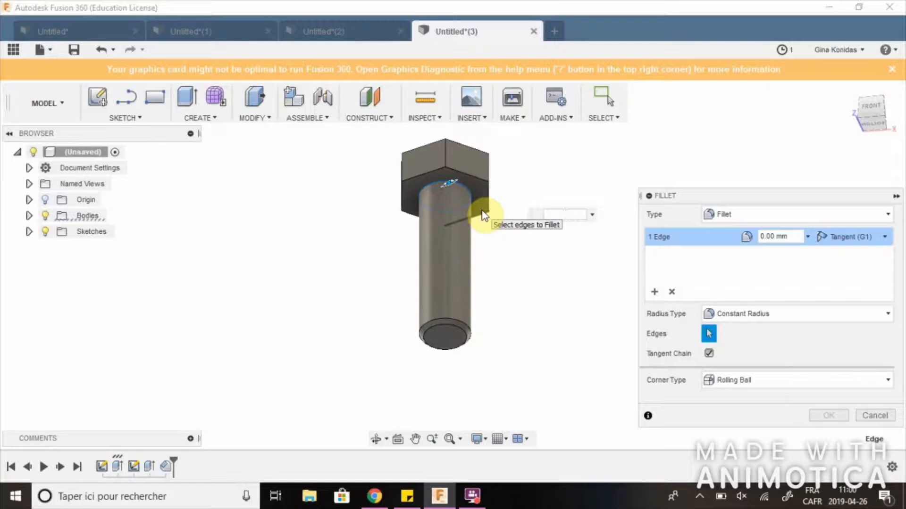
{"action": "type", "text": ".5"}
{"action": "key", "text": "Return"}
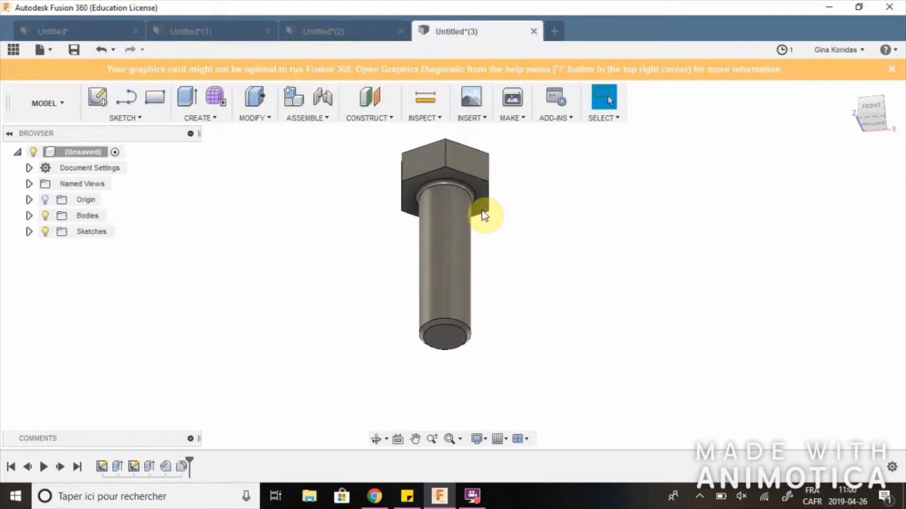
- Add a modeled, full-length ISO Metric M6x1 thread to the cylindrical face of the shank
{"action": "left_click", "coordinate": [200, 121]}
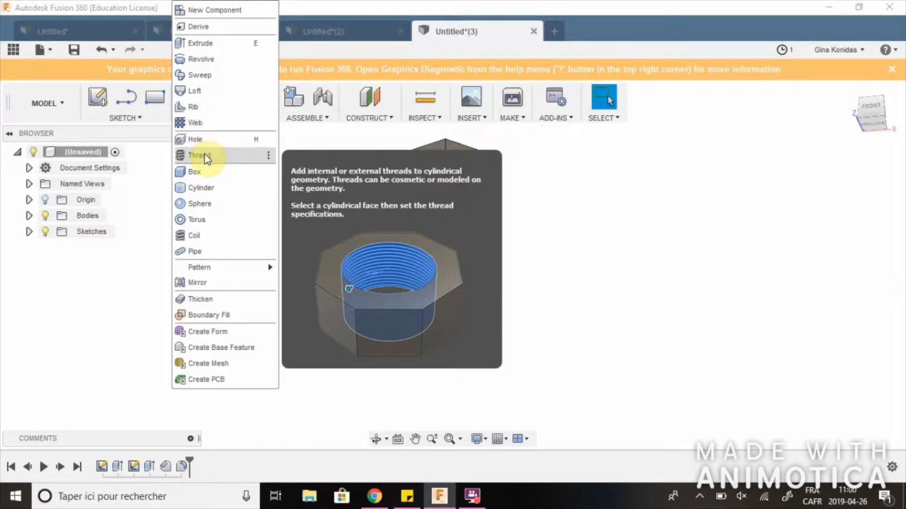
{"action": "left_click", "coordinate": [204, 155]}
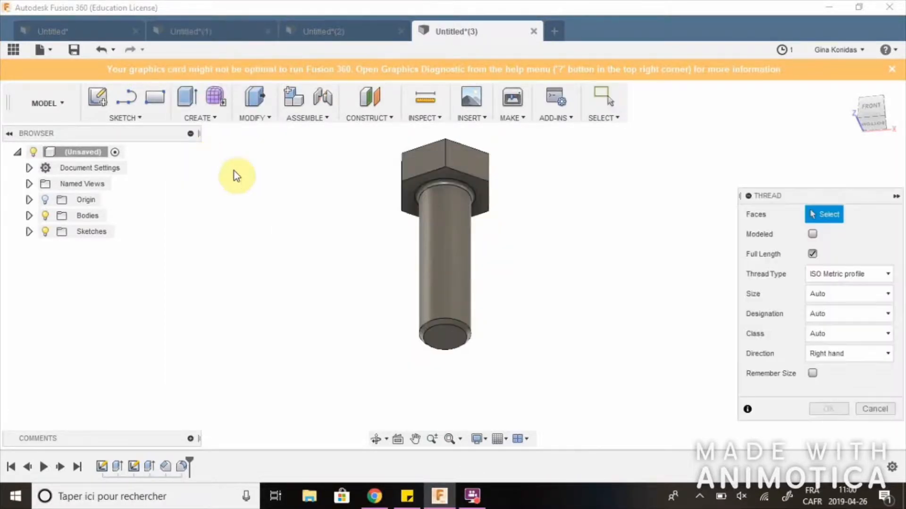
{"action": "left_click", "coordinate": [446, 250]}
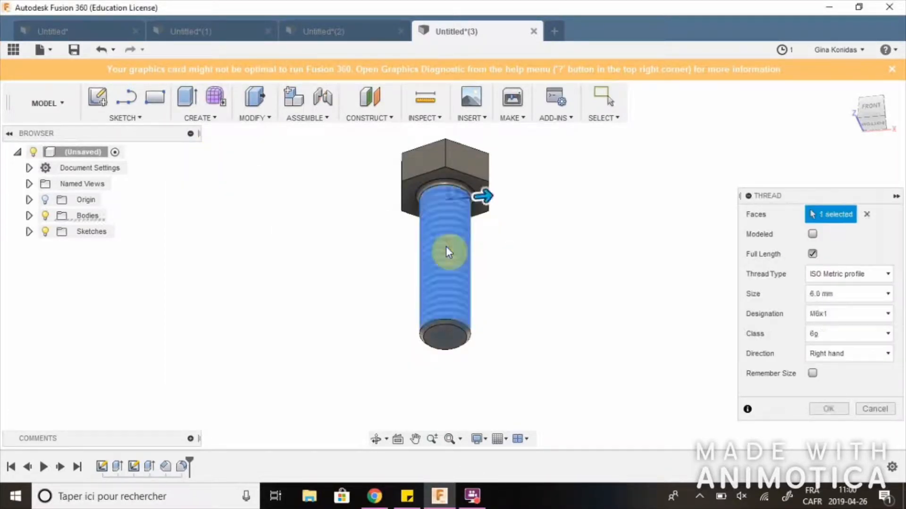
{"action": "middle_click_drag", "start_coordinate": [446, 247], "coordinate": [444, 275], "text": "shift"}
{"action": "middle_click_drag", "start_coordinate": [319, 271], "coordinate": [320, 260], "text": "shift"}
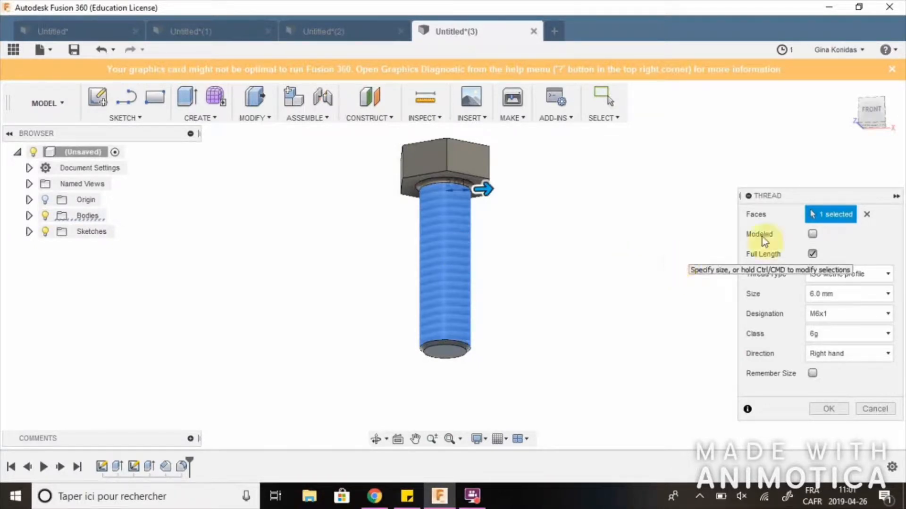
{"action": "left_click", "coordinate": [814, 234]}
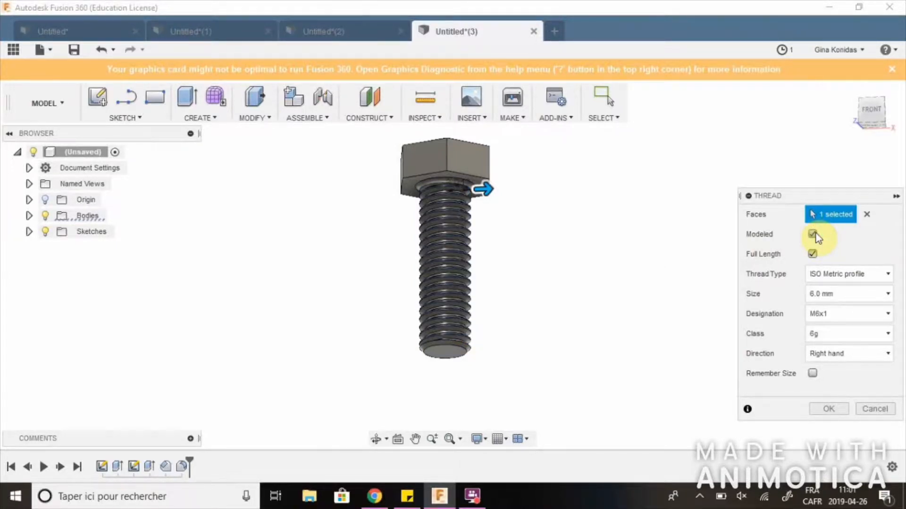
{"action": "left_click", "coordinate": [829, 409]}
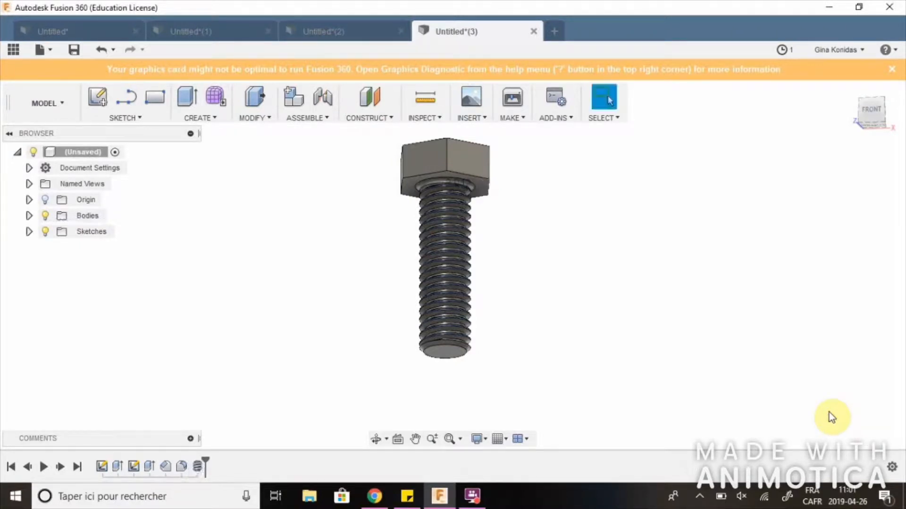
- Fillet all six edges around the top face of the hexagonal head with a 0.5 mm constant radius
{"action": "middle_click_drag", "start_coordinate": [575, 293], "coordinate": [599, 313], "text": "shift"}
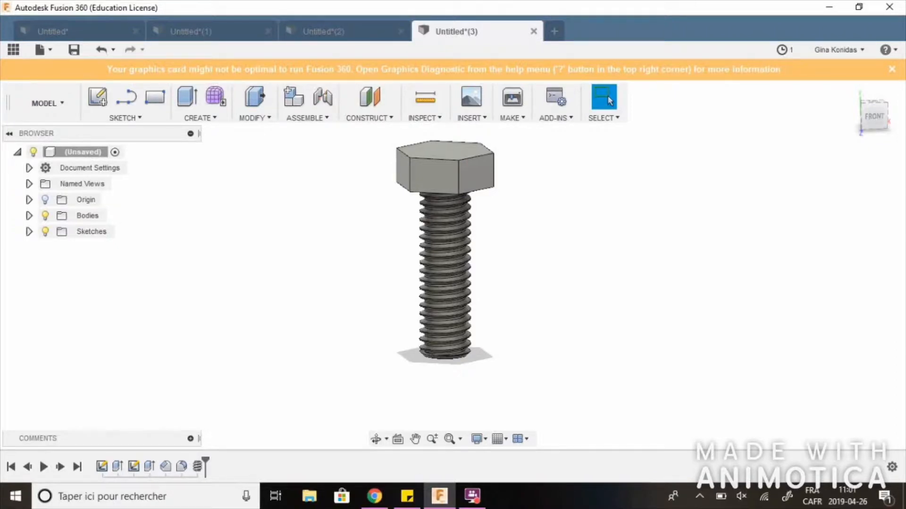
{"action": "middle_click_drag", "start_coordinate": [566, 302], "coordinate": [530, 324], "text": "shift"}
{"action": "middle_click_drag", "start_coordinate": [741, 264], "coordinate": [760, 357], "text": "shift"}
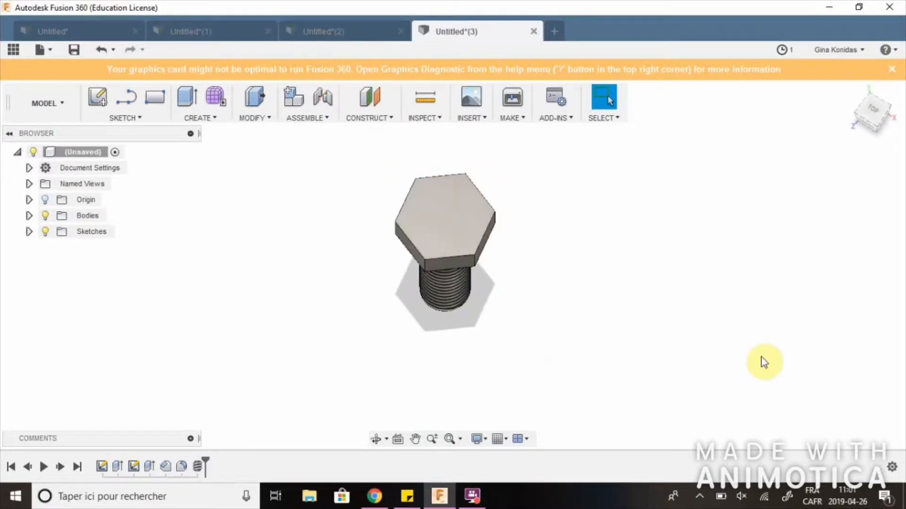
{"action": "left_click", "coordinate": [262, 119]}
{"action": "left_click", "coordinate": [264, 152]}
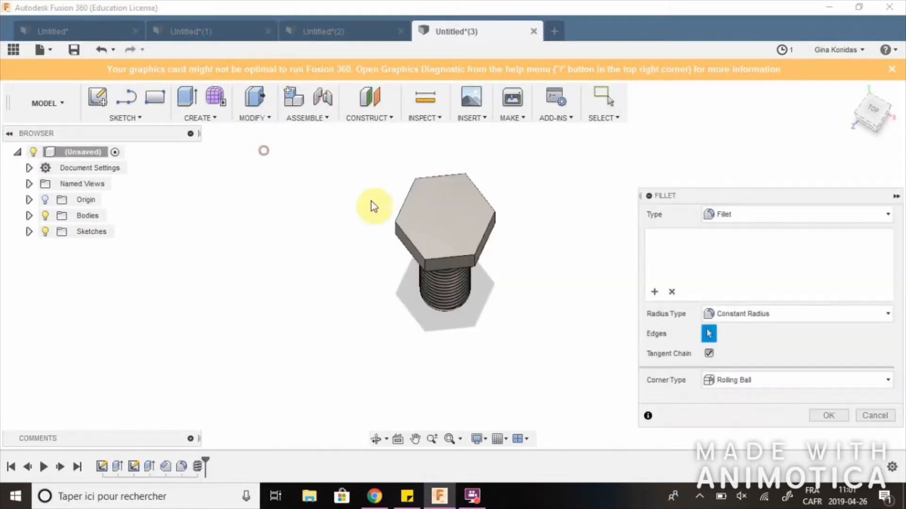
{"action": "left_click", "coordinate": [454, 257]}
{"action": "left_click", "coordinate": [406, 235]}
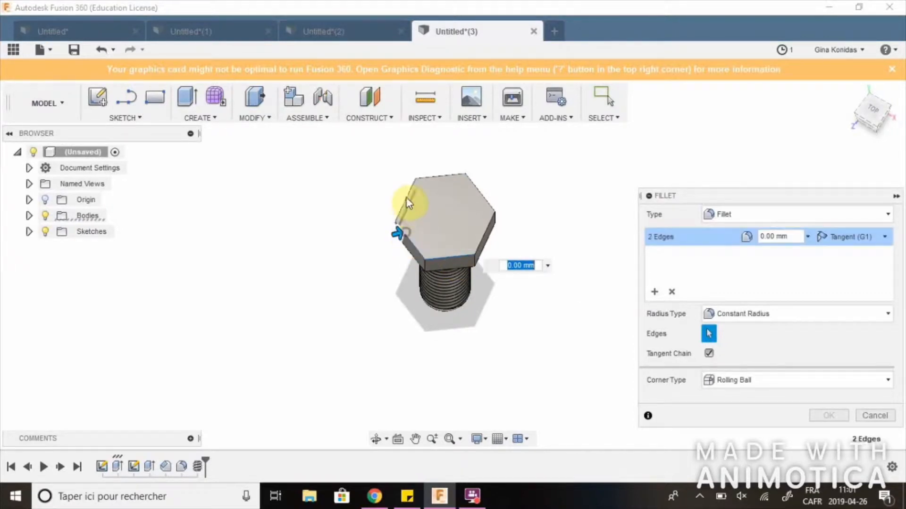
{"action": "left_click", "coordinate": [410, 190]}
{"action": "left_click", "coordinate": [434, 177]}
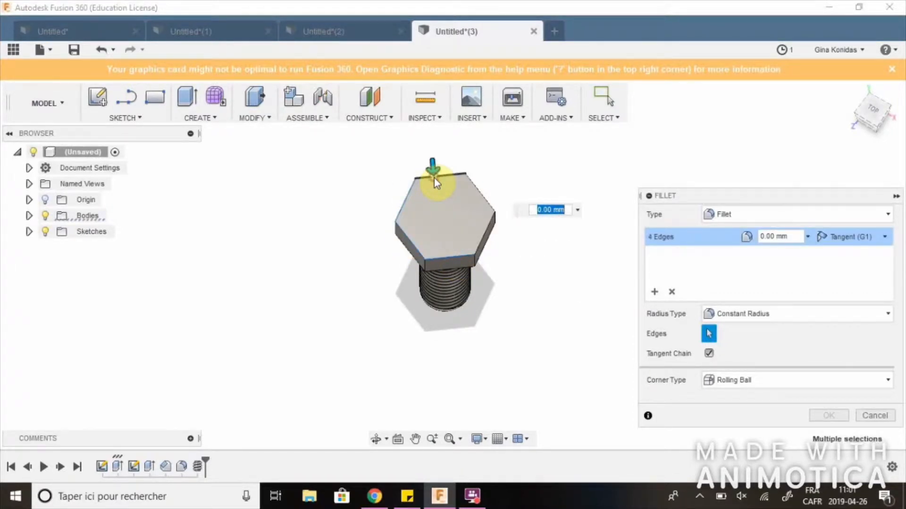
{"action": "left_click", "coordinate": [479, 191]}
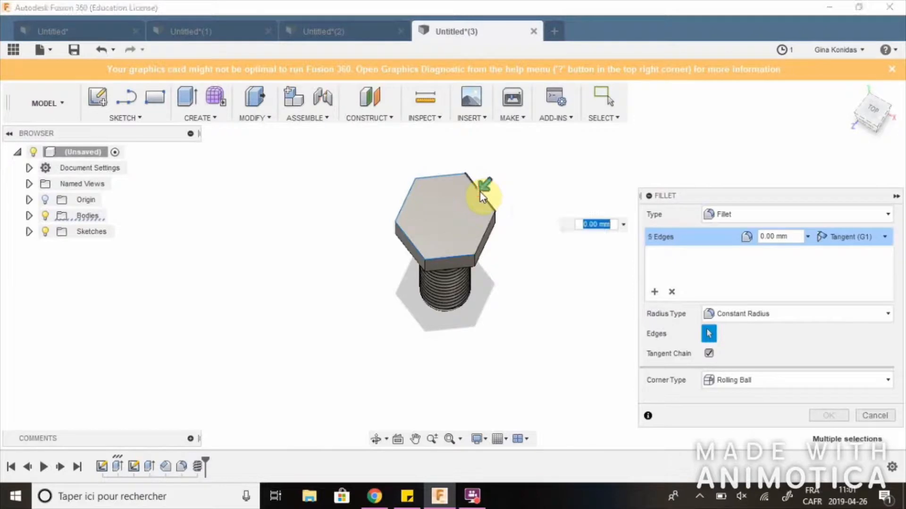
{"action": "left_click", "coordinate": [483, 235]}
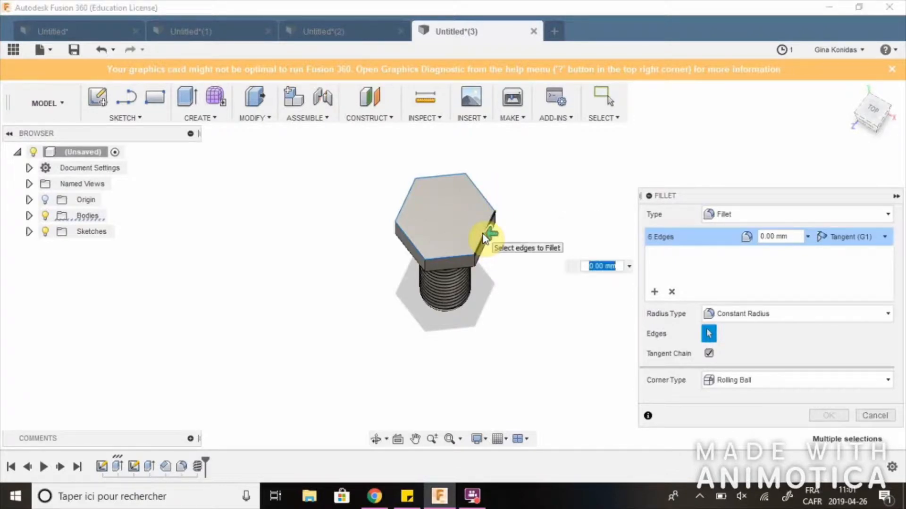
{"action": "key", "text": "BackSpace"}
{"action": "type", "text": ".5"}
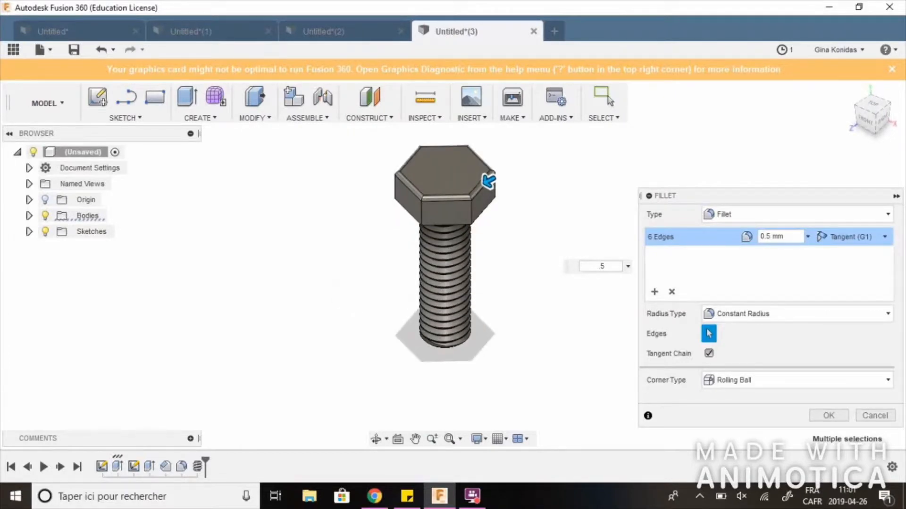
{"action": "key", "text": "Return"}
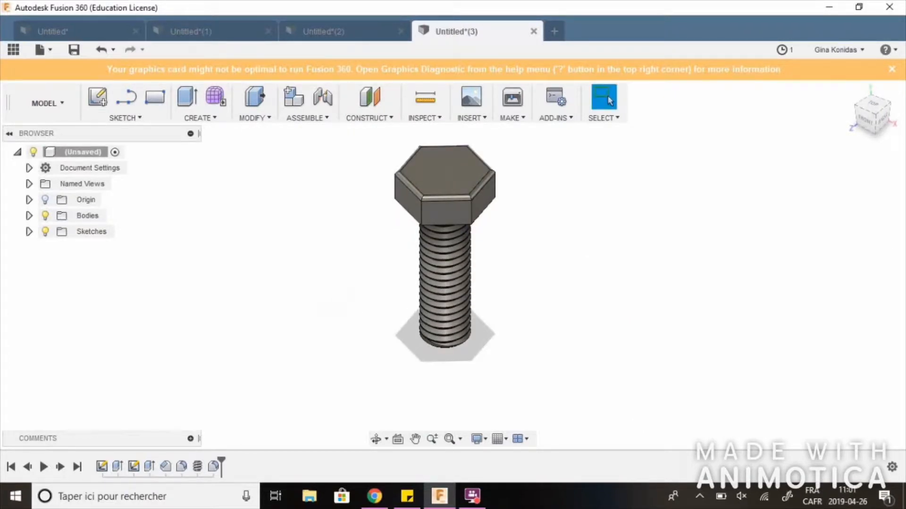
{"action": "key", "text": "f"}
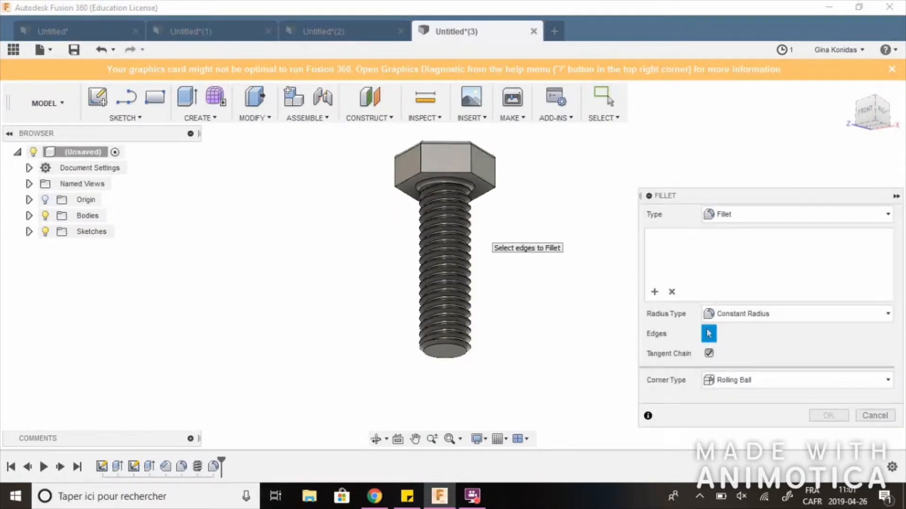
{"action": "left_click", "coordinate": [437, 173]}
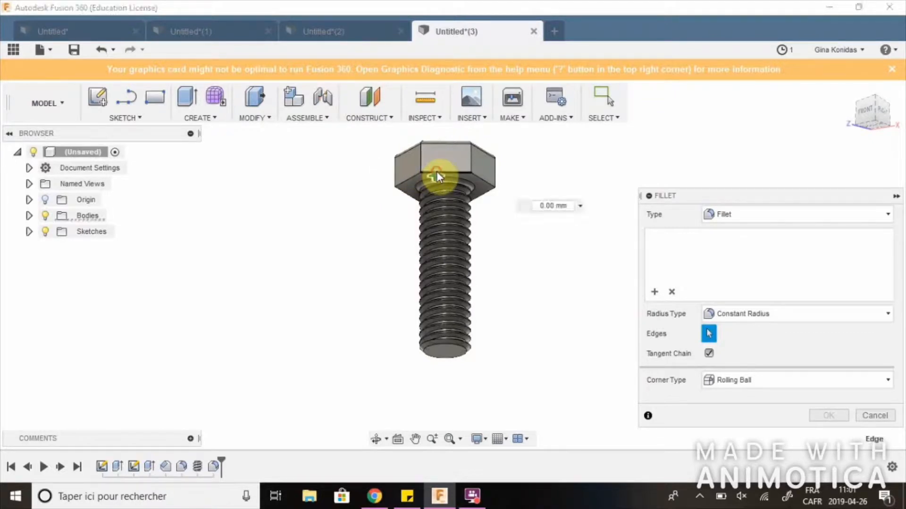
{"action": "left_click", "coordinate": [409, 177]}
{"action": "left_click", "coordinate": [412, 196]}
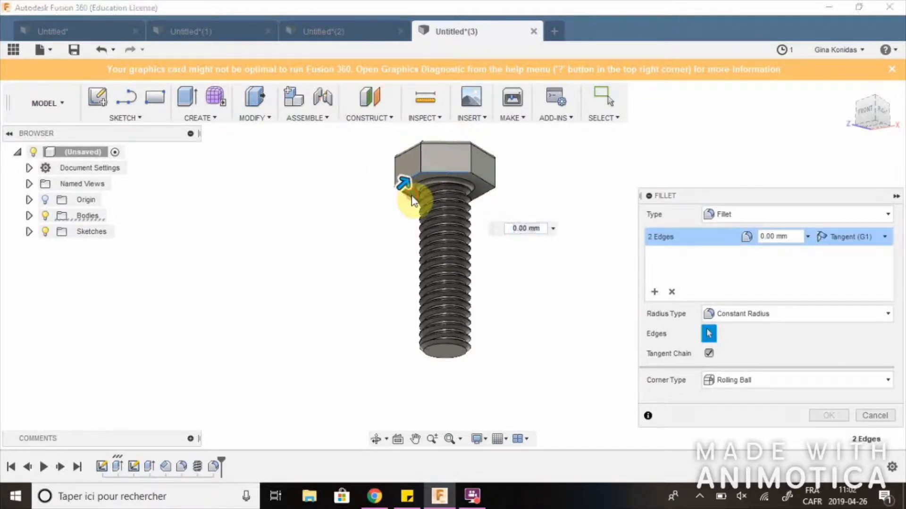
{"action": "left_click", "coordinate": [480, 178]}
{"action": "middle_click_drag", "start_coordinate": [509, 193], "coordinate": [499, 242], "text": "shift"}
{"action": "type", "text": "0.5"}
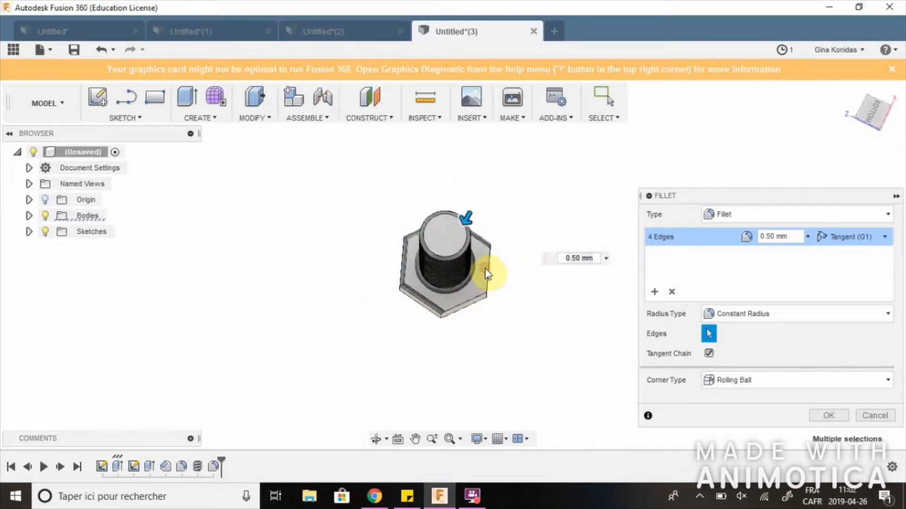
{"action": "middle_click_drag", "start_coordinate": [500, 226], "coordinate": [501, 278], "text": "shift"}
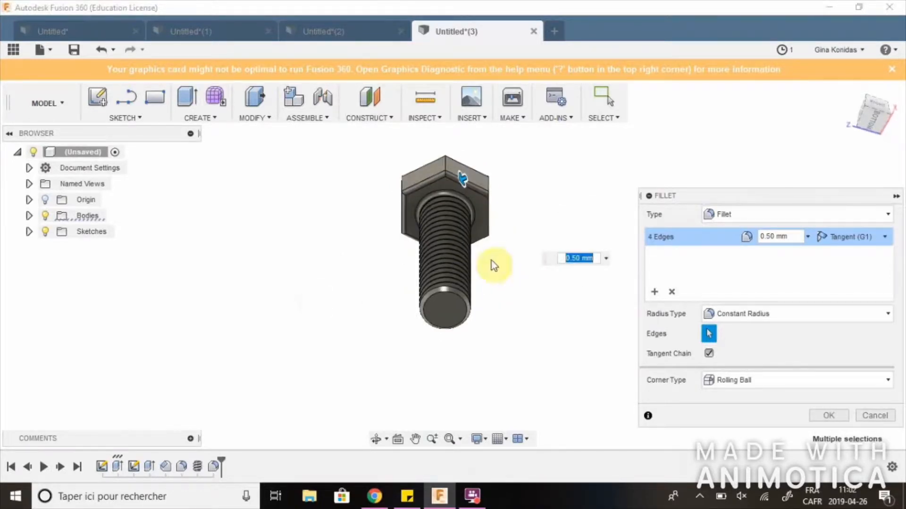
{"action": "left_click", "coordinate": [99, 50]}
- Fillet all six outer edges on the underside of the hexagonal head with a 0.2 mm constant radius
{"action": "key", "text": "f"}
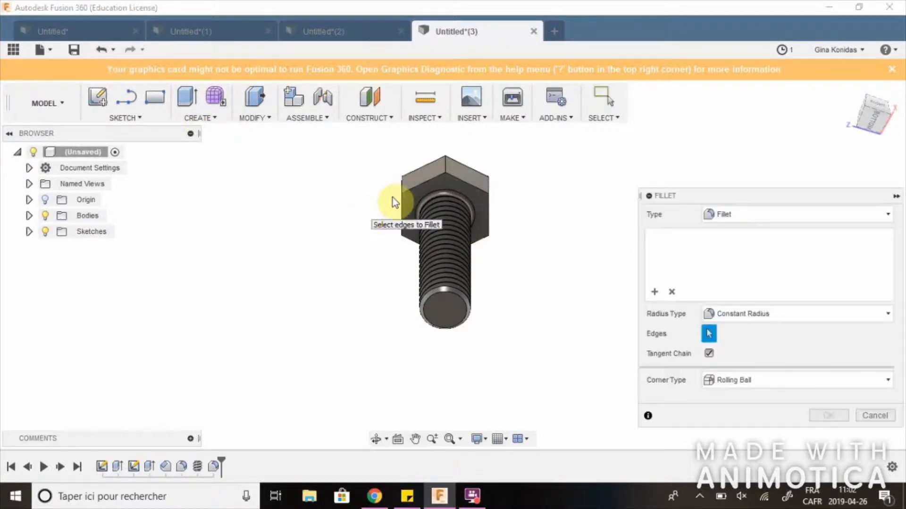
{"action": "left_click", "coordinate": [455, 185]}
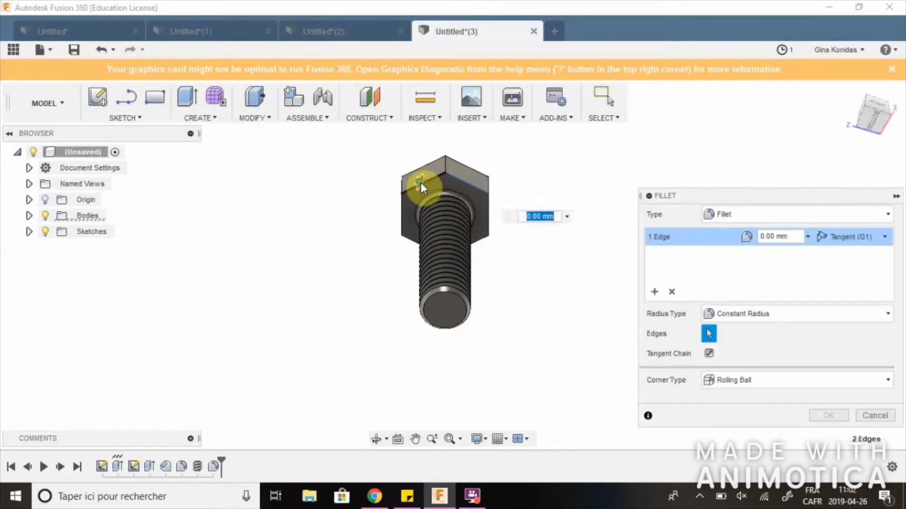
{"action": "left_click", "coordinate": [420, 183]}
{"action": "left_click", "coordinate": [403, 212]}
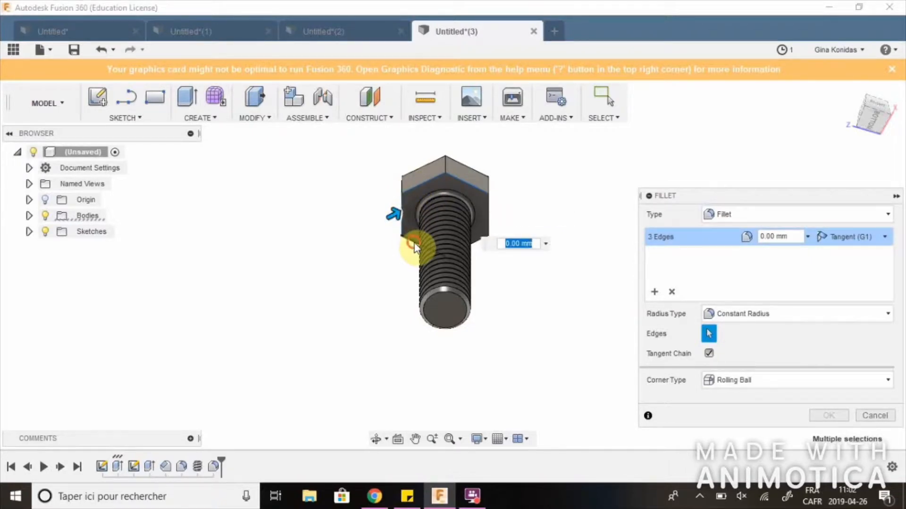
{"action": "left_click", "coordinate": [413, 241]}
{"action": "left_click", "coordinate": [484, 242]}
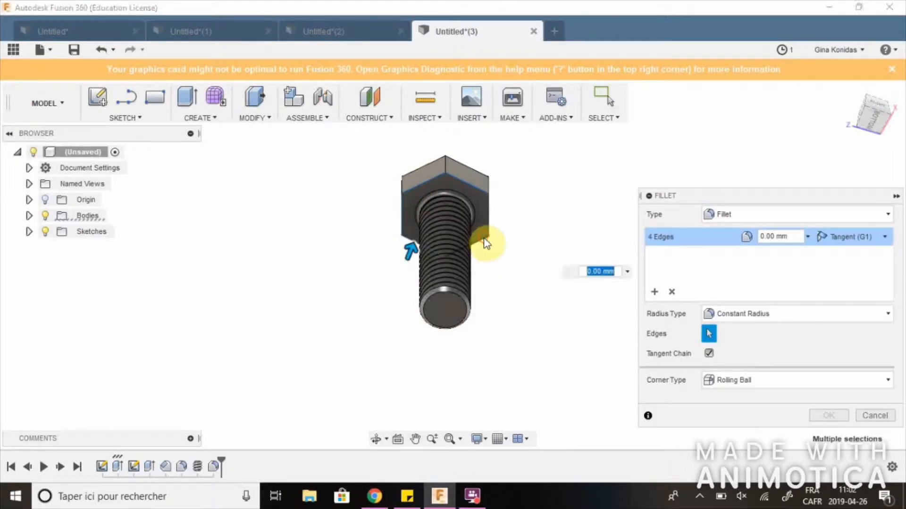
{"action": "left_click", "coordinate": [491, 208]}
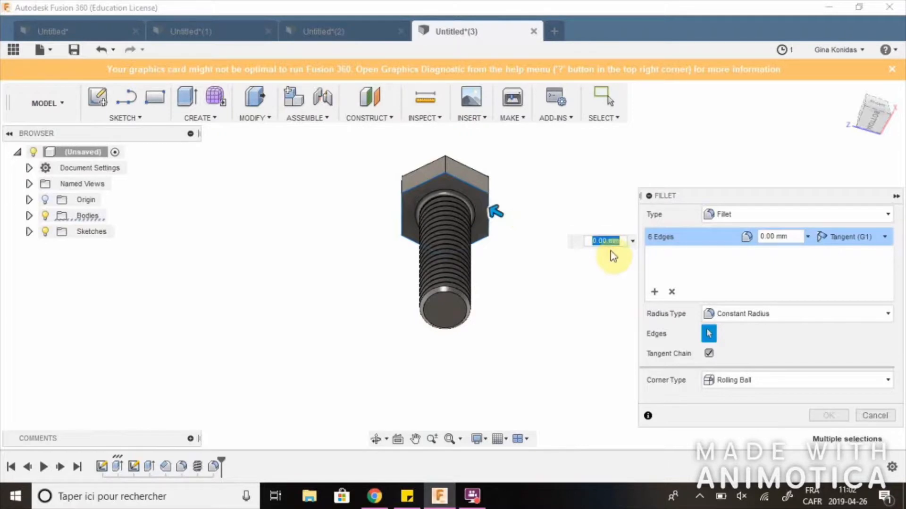
{"action": "key", "text": "BackSpace"}
{"action": "type", "text": ".2"}
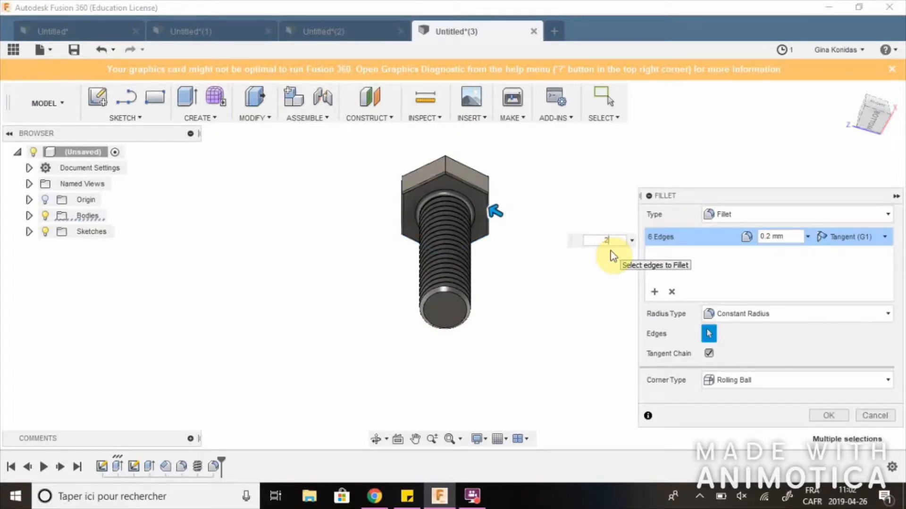
{"action": "left_click", "coordinate": [821, 417]}
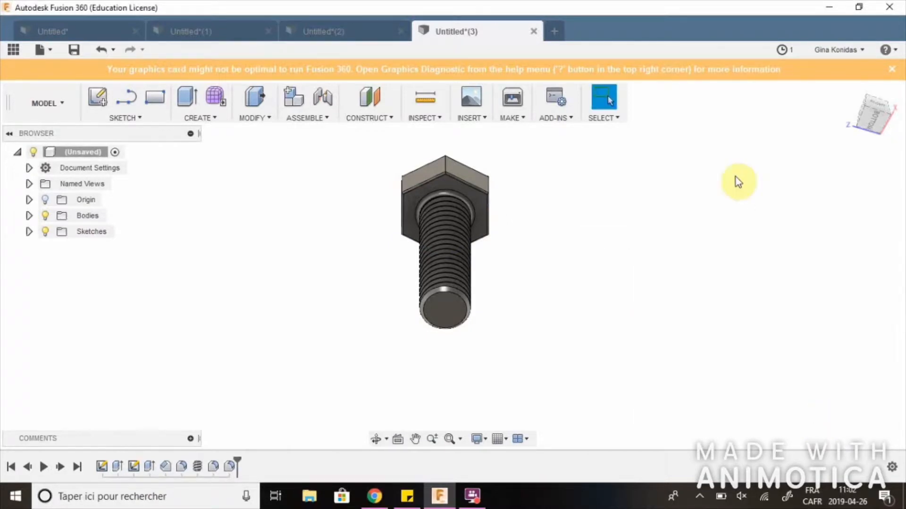
{"action": "middle_click_drag", "start_coordinate": [445, 235], "coordinate": [444, 283], "text": "shift"}
{"action": "middle_click_drag", "start_coordinate": [307, 294], "coordinate": [202, 264], "text": "shift"}
{"action": "middle_click_drag", "start_coordinate": [661, 117], "coordinate": [729, 169], "text": "shift"}
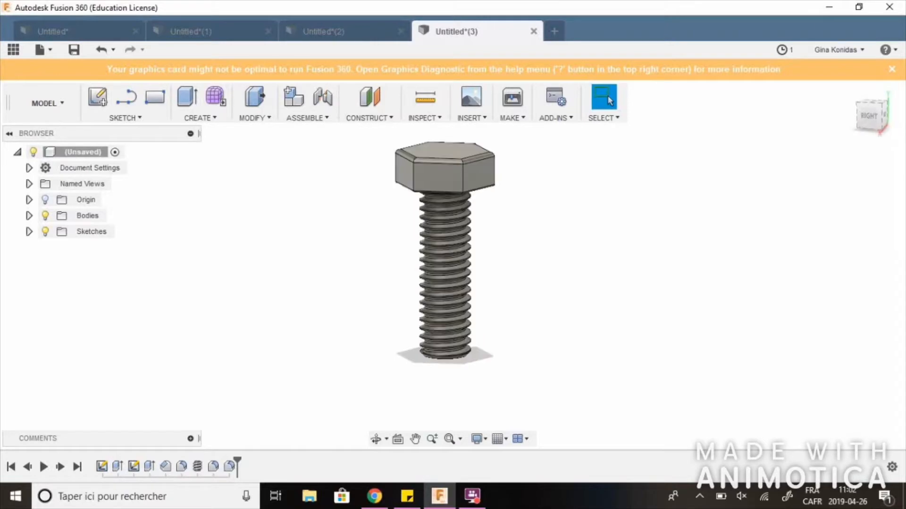
- Switch to Chrome and search the web for grabcad in a new tab
{"action": "left_click", "coordinate": [375, 496]}
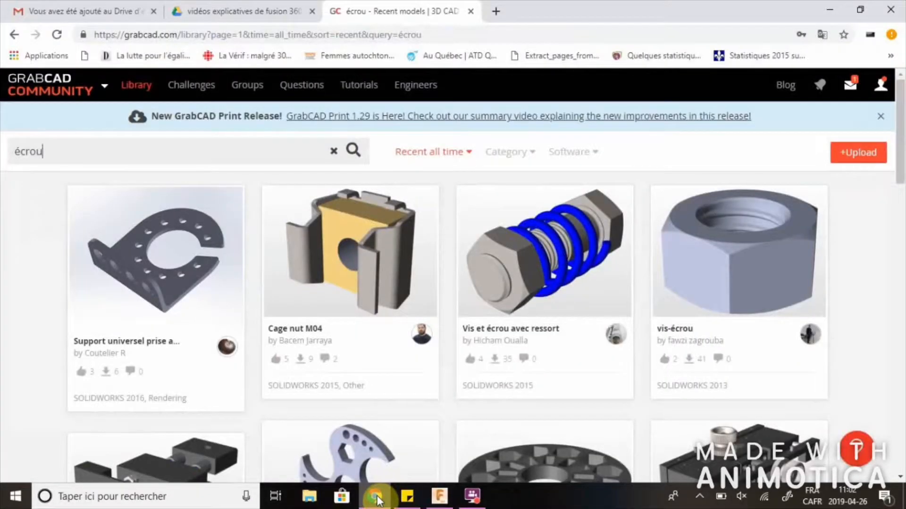
{"action": "left_click", "coordinate": [499, 12]}
{"action": "type", "text": "grab"}
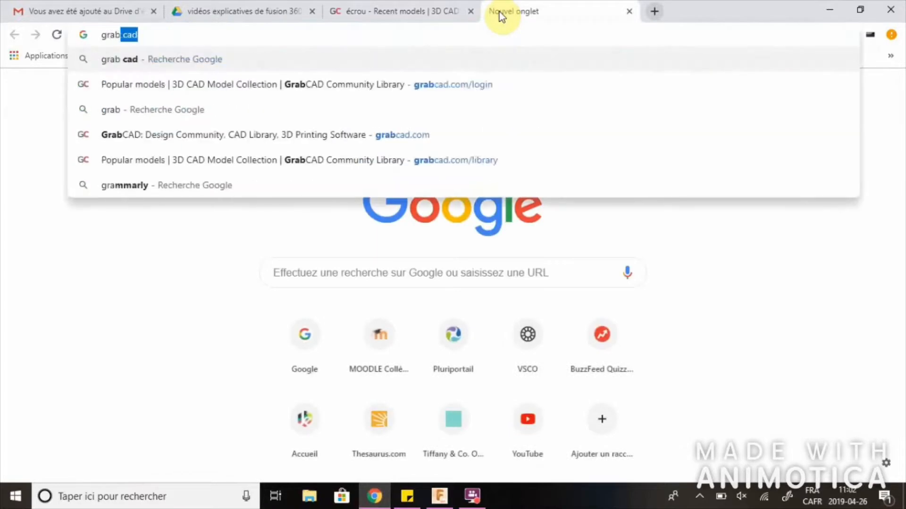
{"action": "key", "text": "BackSpace"}
{"action": "type", "text": "cad"}
{"action": "key", "text": "Return"}
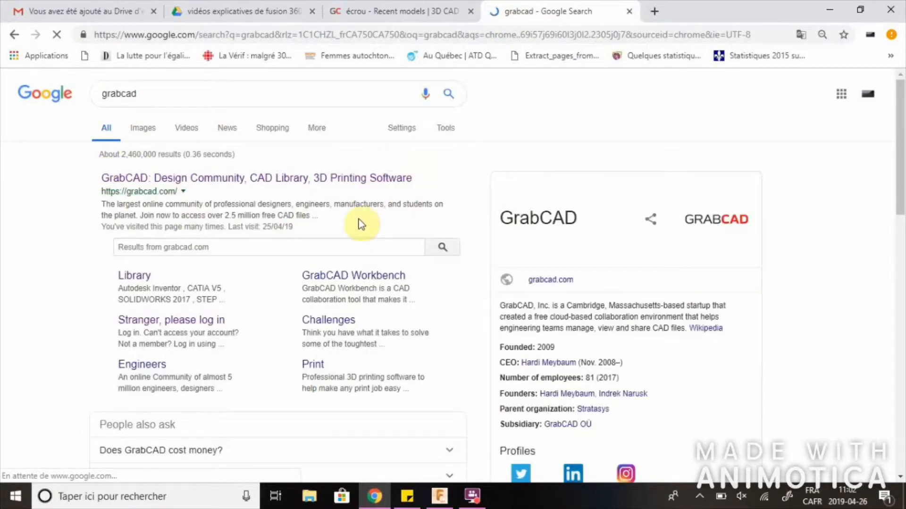
- Return to the GrabCAD library results for "écrou" and open the page of the vis-écrou nut model
{"action": "left_click", "coordinate": [400, 14]}
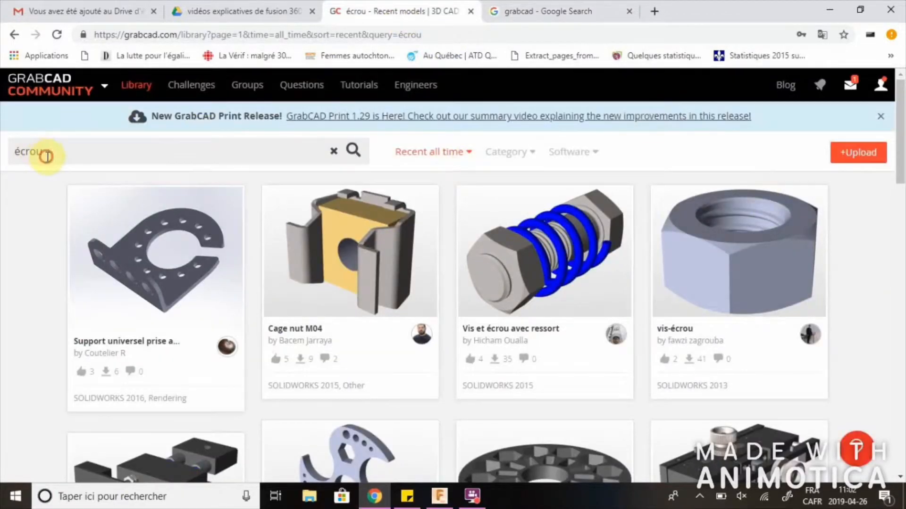
{"action": "left_click_drag", "start_coordinate": [46, 156], "coordinate": [11, 161]}
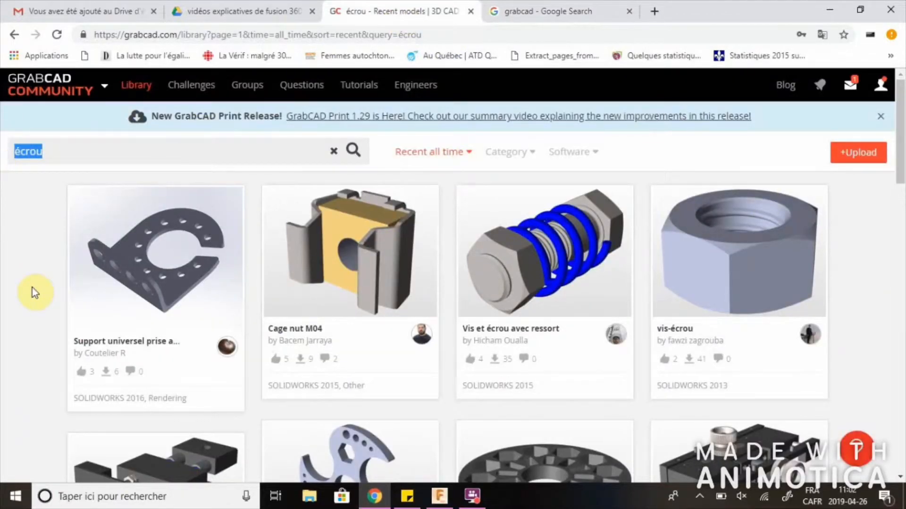
{"action": "left_click", "coordinate": [96, 152]}
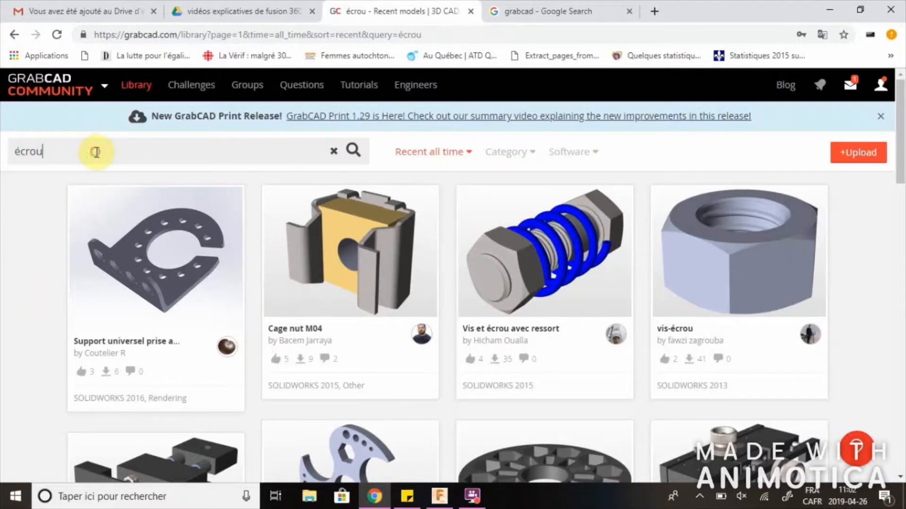
{"action": "left_click", "coordinate": [789, 282]}
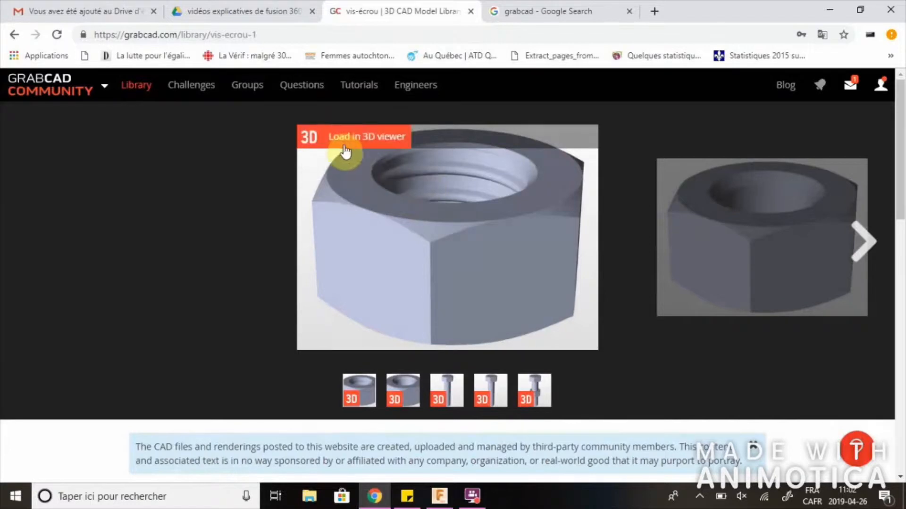
- Load the vis-écrou nut in the 3D viewer and download its Pièce3.SLDPRT file
{"action": "left_click", "coordinate": [342, 146]}
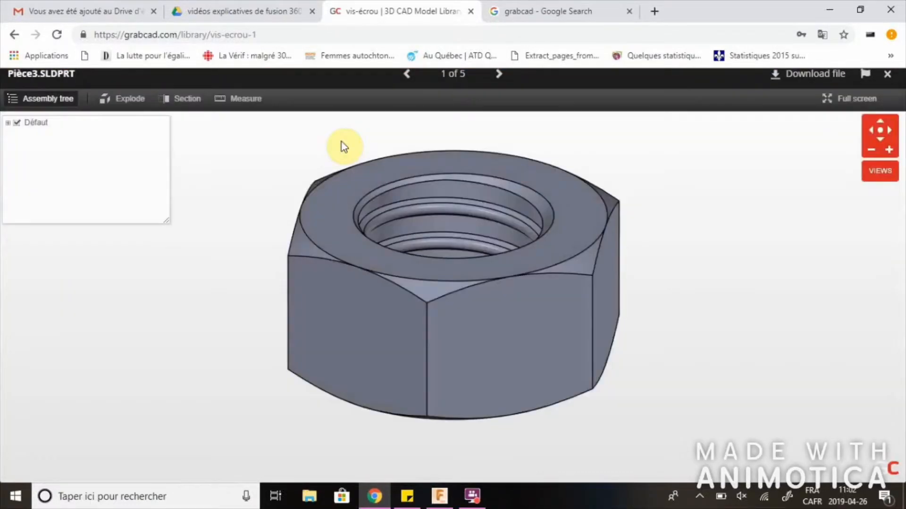
{"action": "left_click", "coordinate": [807, 74]}
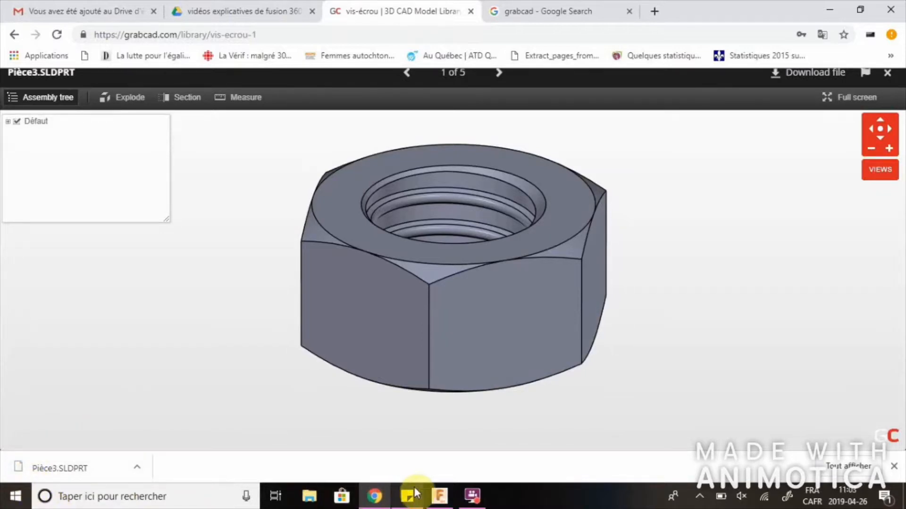
- Switch to Fusion 360 and create a new empty design
{"action": "left_click", "coordinate": [448, 495]}
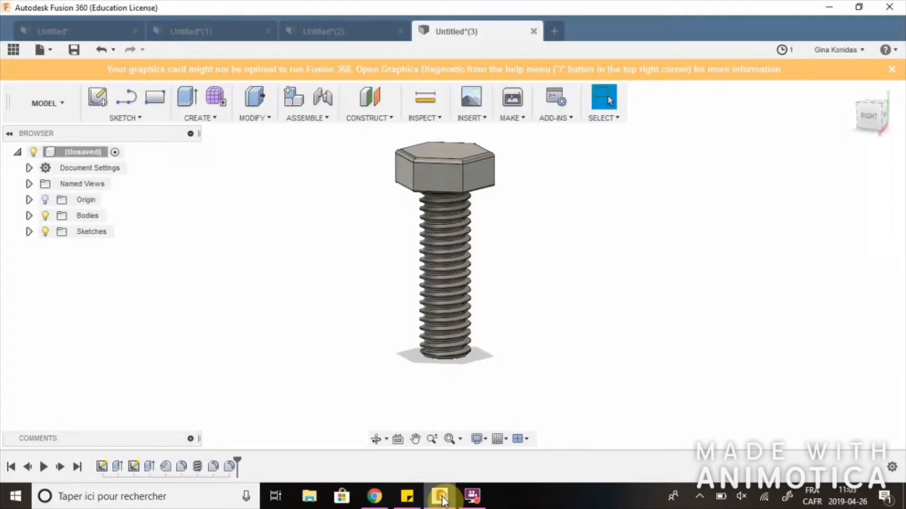
{"action": "left_click", "coordinate": [554, 30]}
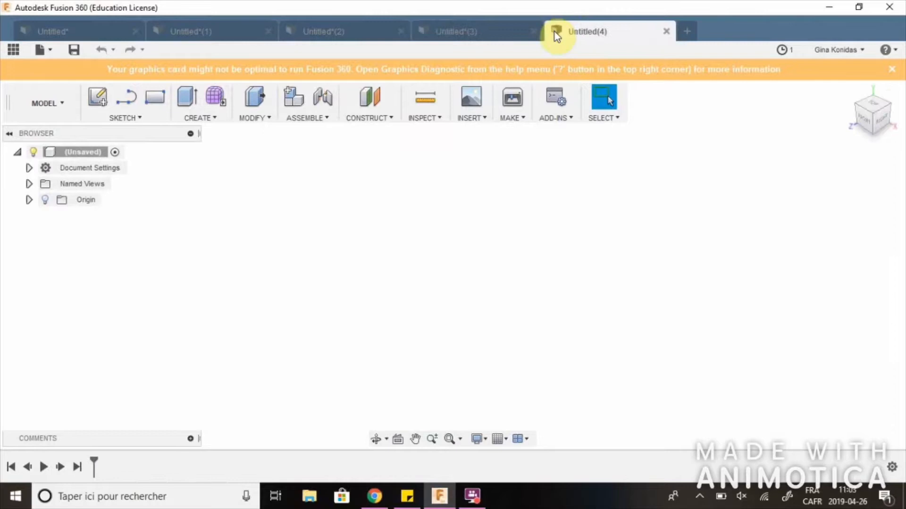
- Upload Pièce3.SLDPRT from the Téléchargements folder to the master location of My First Project, and dismiss the job status once complete
{"action": "left_click", "coordinate": [11, 53]}
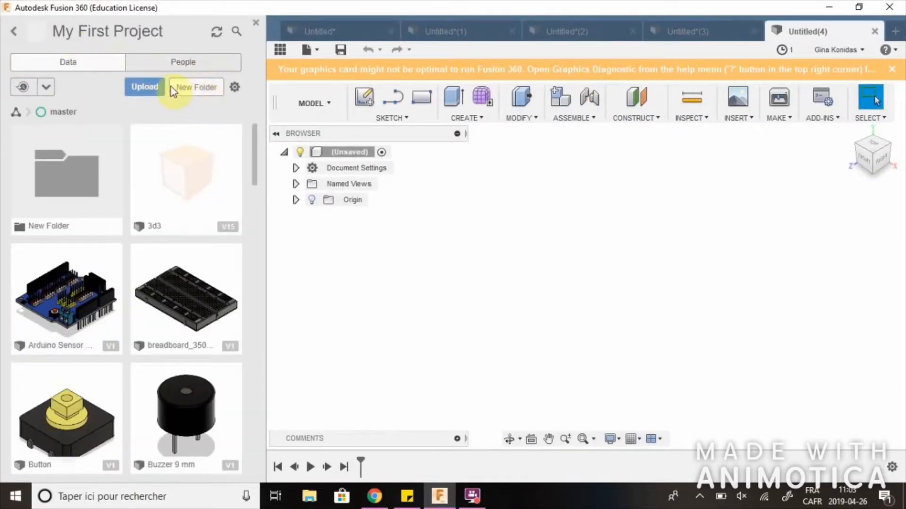
{"action": "left_click", "coordinate": [143, 88]}
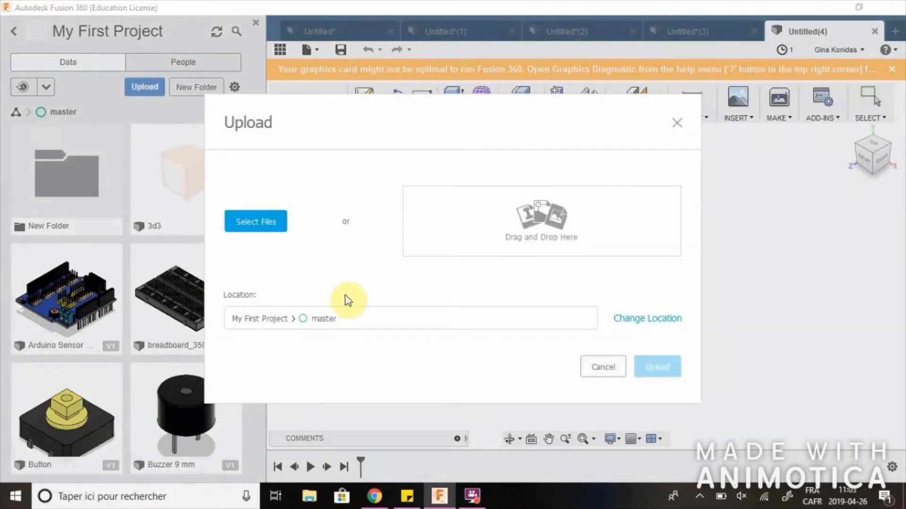
{"action": "left_click", "coordinate": [264, 226]}
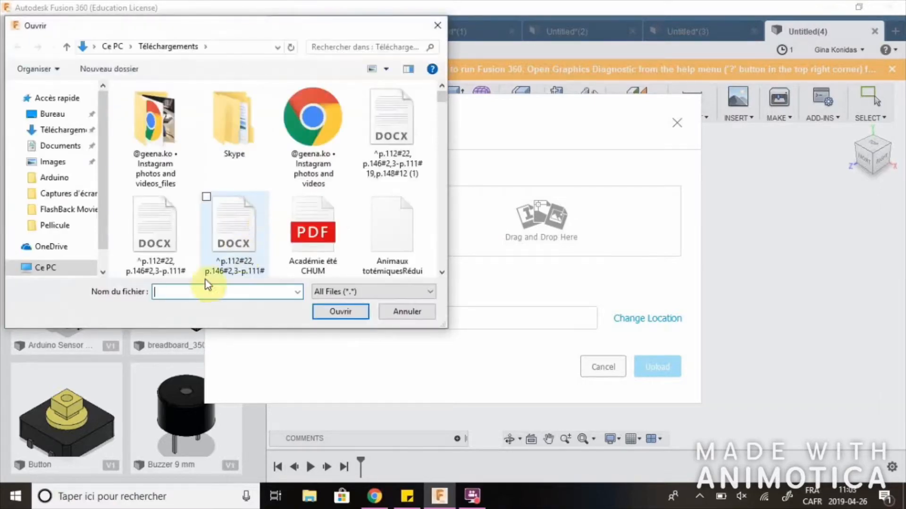
{"action": "type", "text": "pi"}
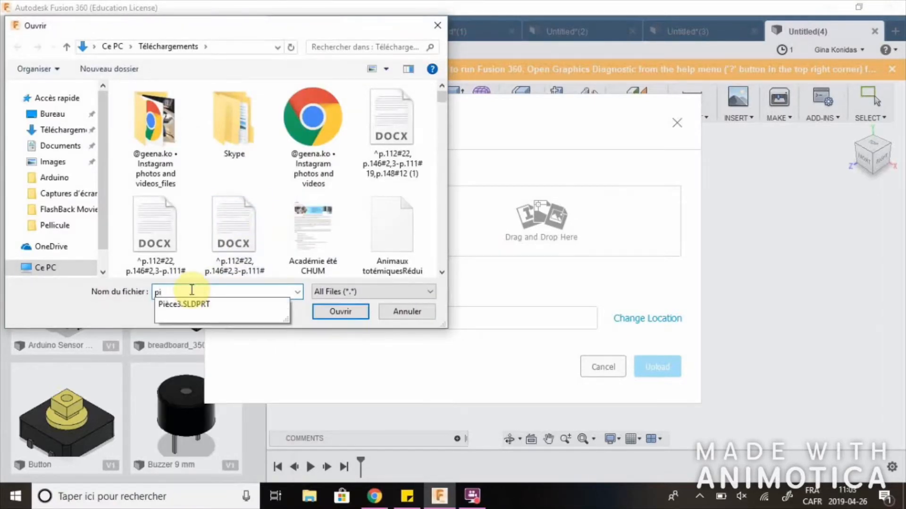
{"action": "left_click", "coordinate": [200, 304]}
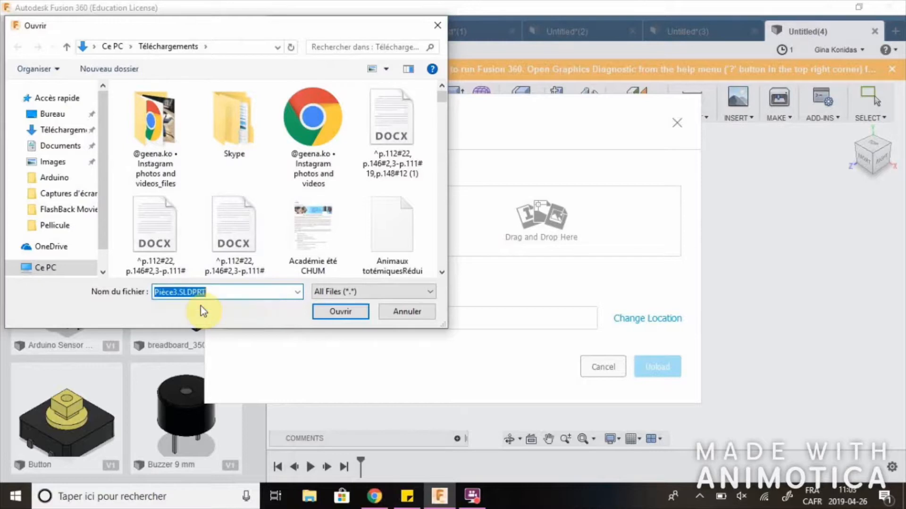
{"action": "left_click", "coordinate": [328, 315]}
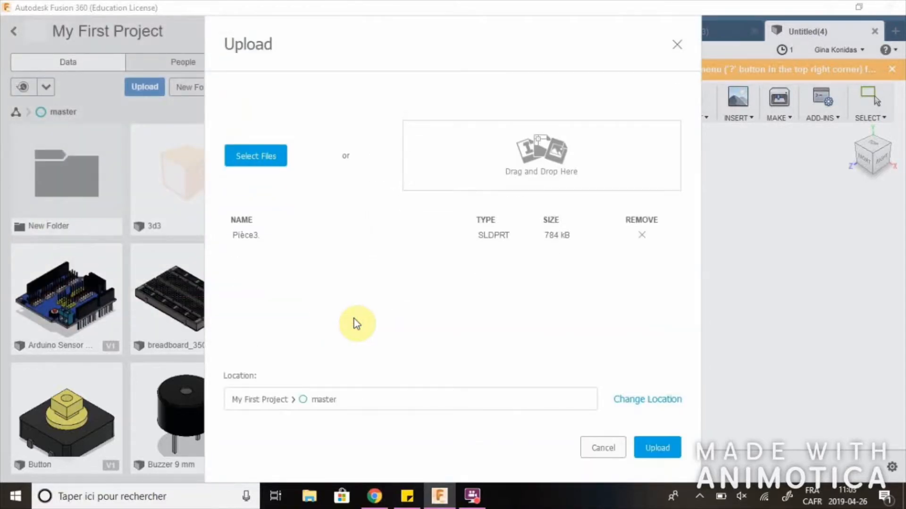
{"action": "left_click", "coordinate": [665, 450]}
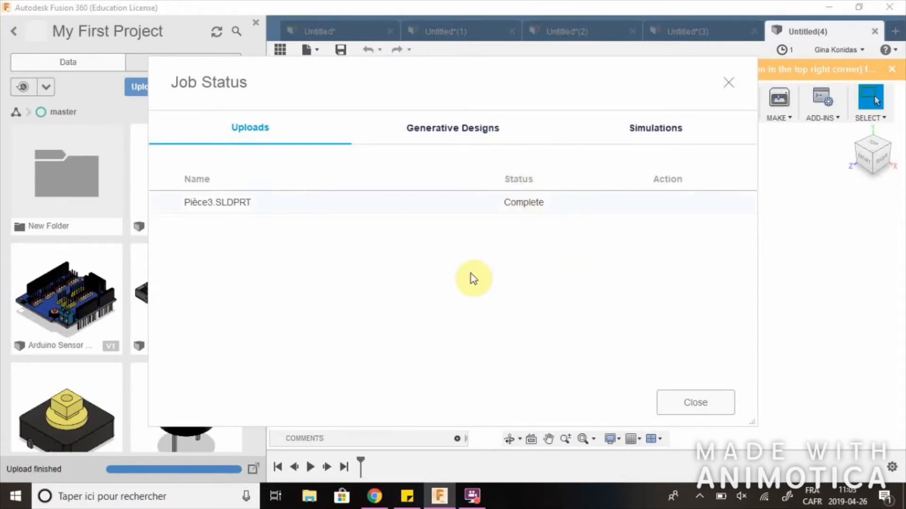
{"action": "left_click", "coordinate": [683, 404]}
- Find Pièce3 among the project's designs and try to insert it into the new unsaved design
{"action": "scroll", "coordinate": [124, 251], "scroll_direction": "down", "scroll_amount": 10}
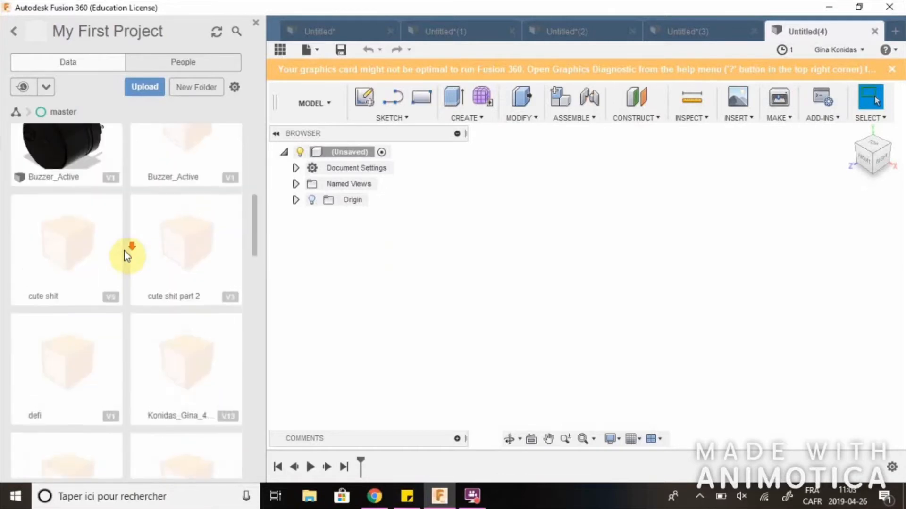
{"action": "scroll", "coordinate": [125, 253], "scroll_direction": "down", "scroll_amount": 5}
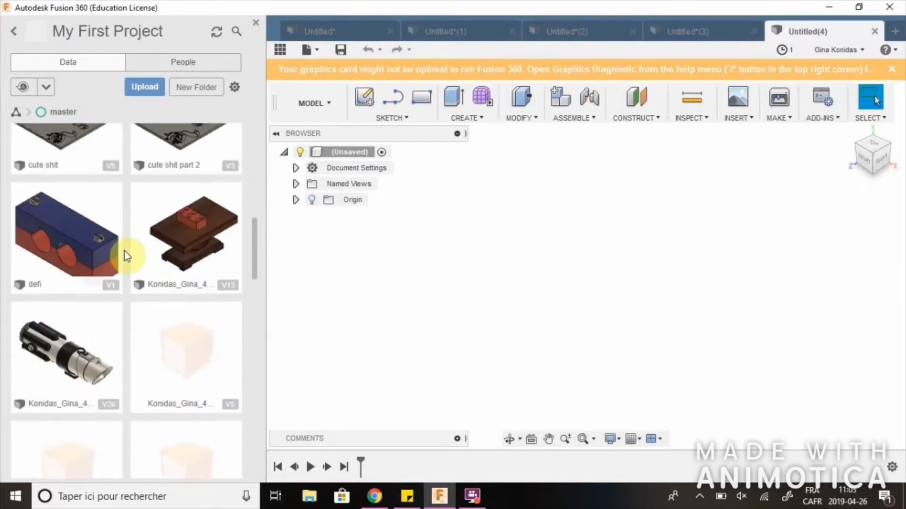
{"action": "scroll", "coordinate": [124, 250], "scroll_direction": "down", "scroll_amount": 6}
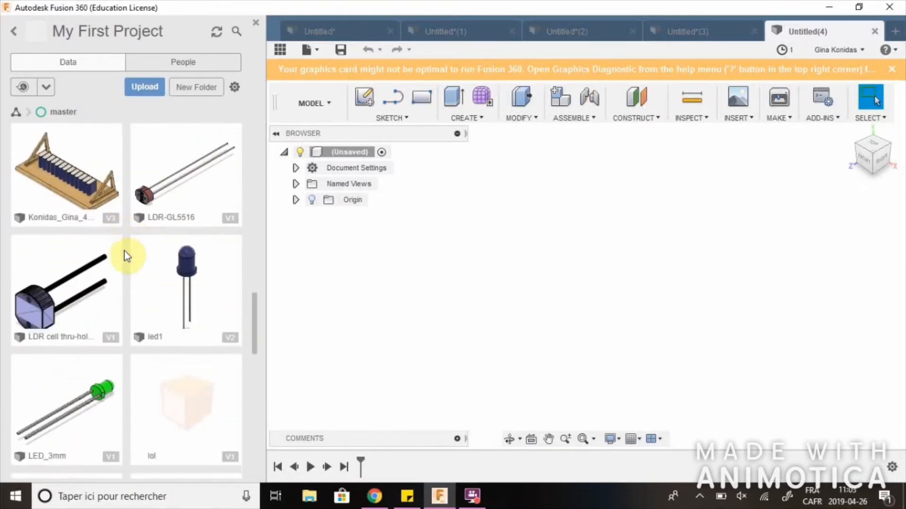
{"action": "scroll", "coordinate": [124, 250], "scroll_direction": "down", "scroll_amount": 6}
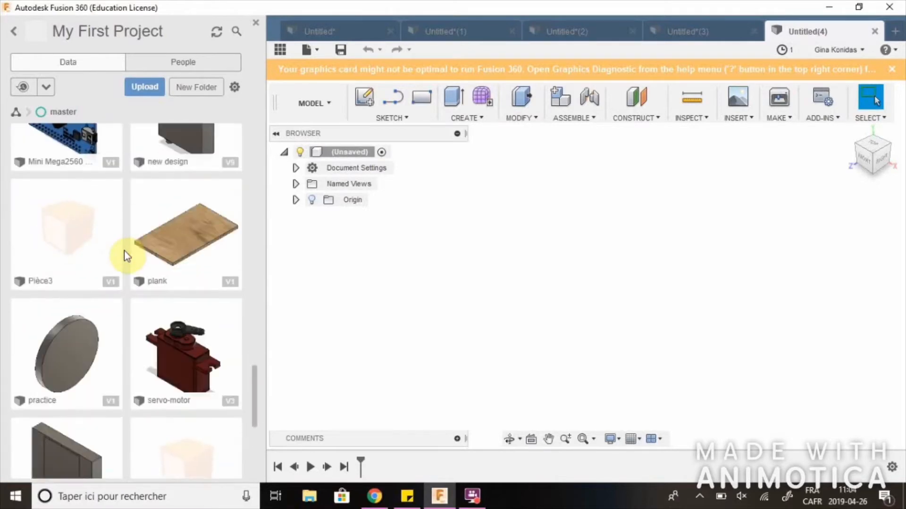
{"action": "left_click", "coordinate": [55, 219]}
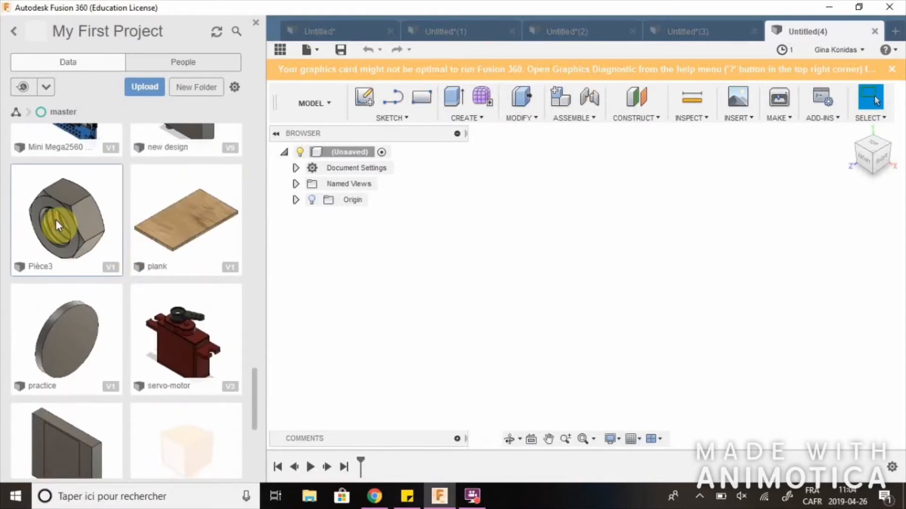
{"action": "left_click_drag", "start_coordinate": [56, 220], "coordinate": [502, 236]}
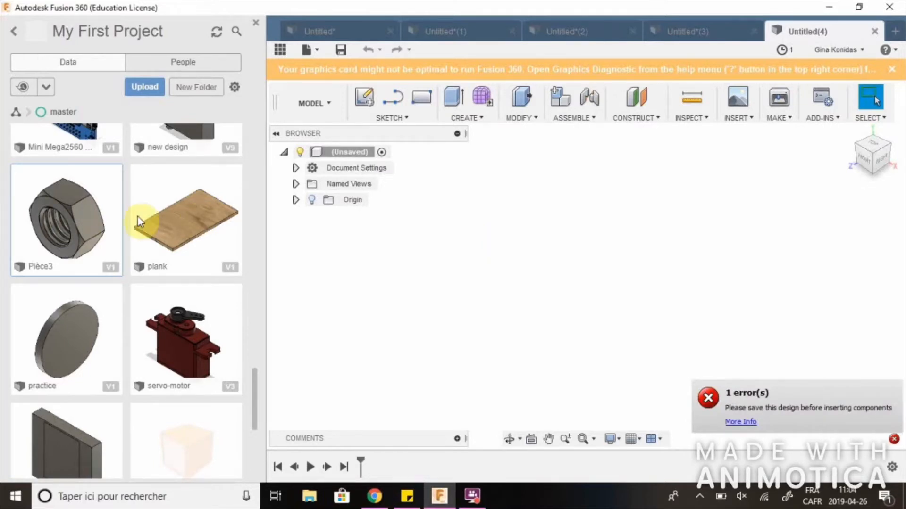
- Open the Pièce3 nut as its own design and hide the project data to view it
{"action": "double_click", "coordinate": [71, 222]}
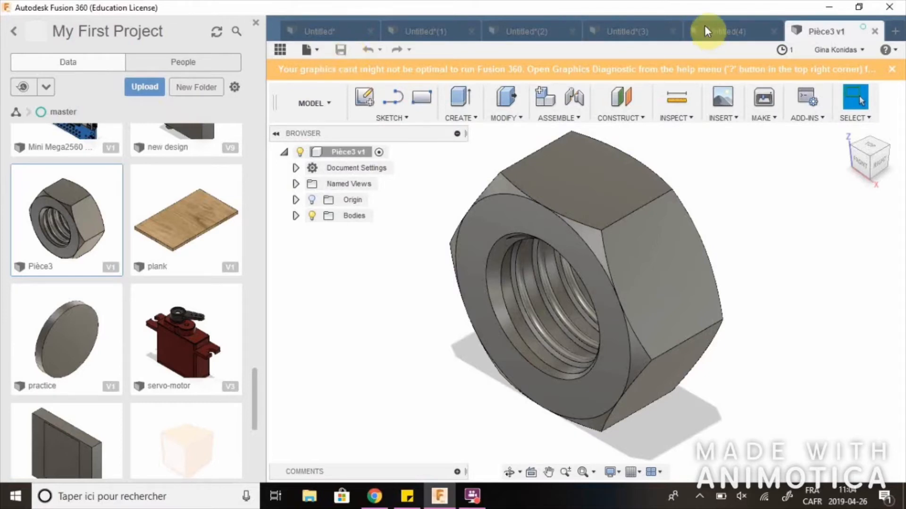
{"action": "left_click", "coordinate": [256, 22]}
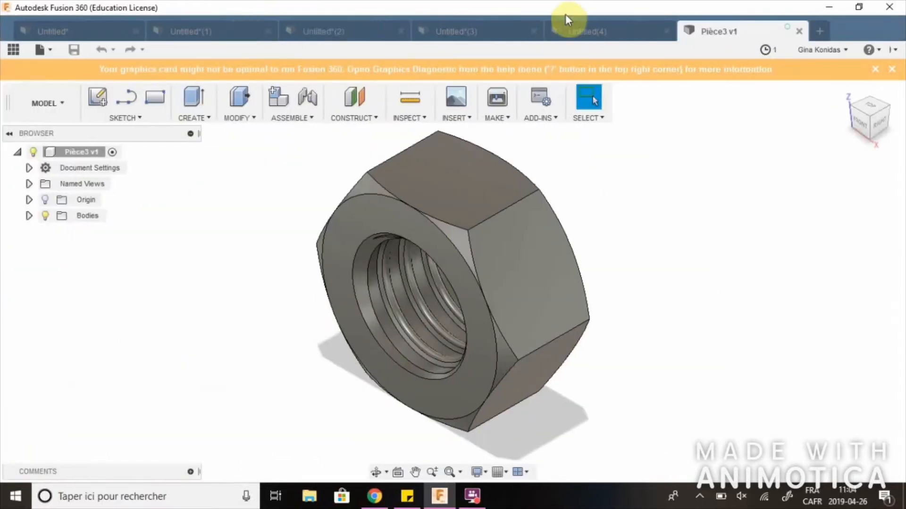
- Return to the bolt design, save it, and insert the Pièce3 nut from the project as a component
{"action": "left_click", "coordinate": [600, 38]}
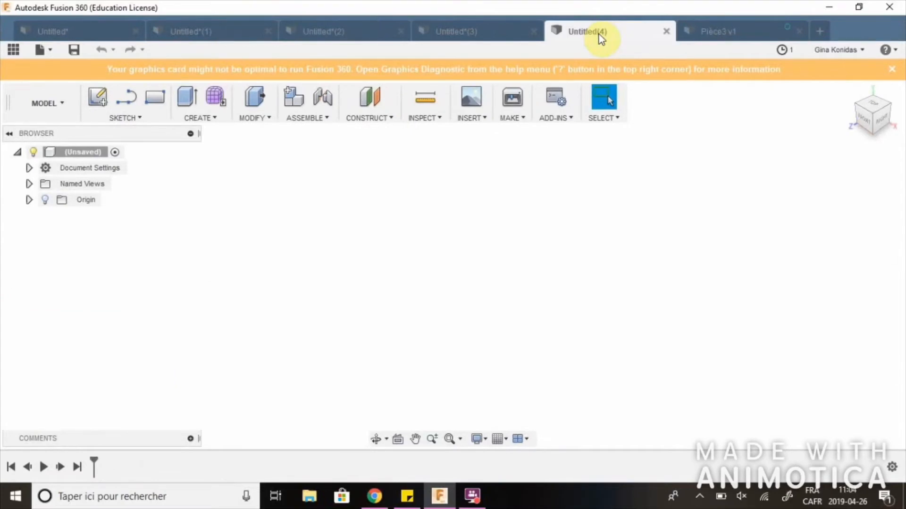
{"action": "left_click", "coordinate": [465, 35]}
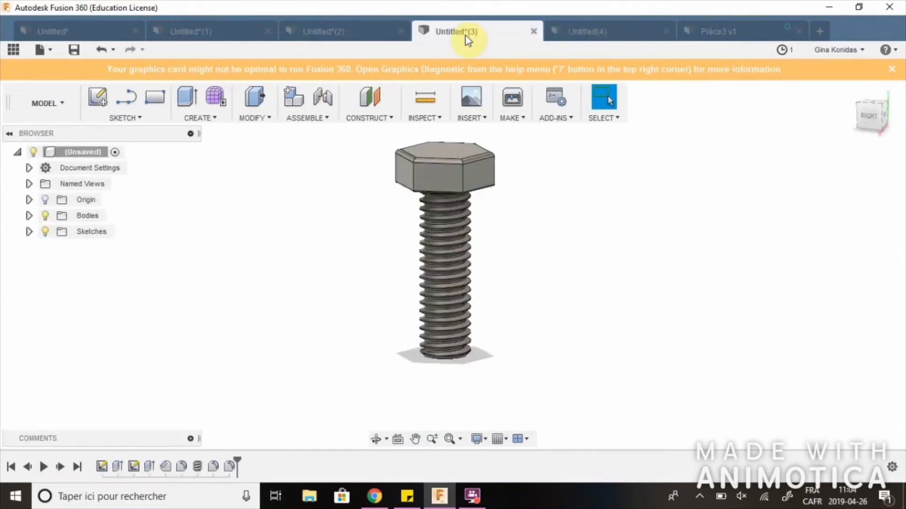
{"action": "left_click", "coordinate": [13, 49]}
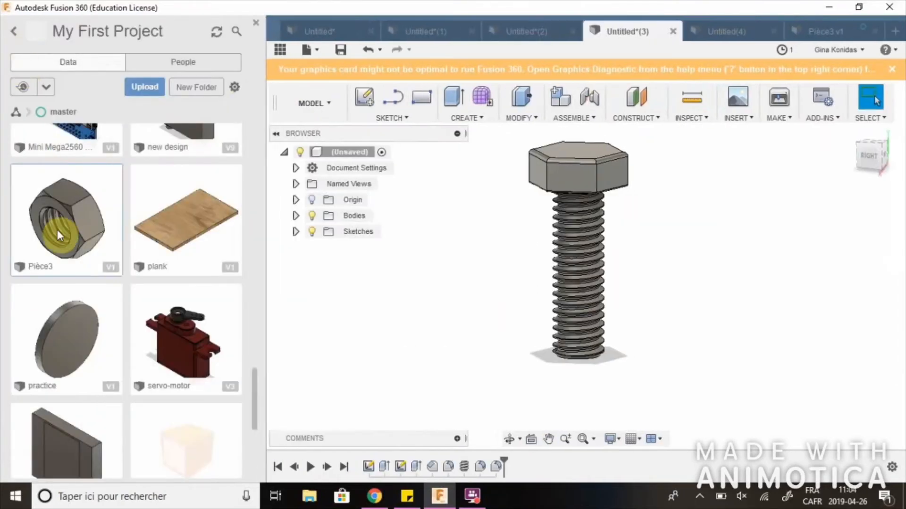
{"action": "left_click_drag", "start_coordinate": [56, 228], "coordinate": [463, 283]}
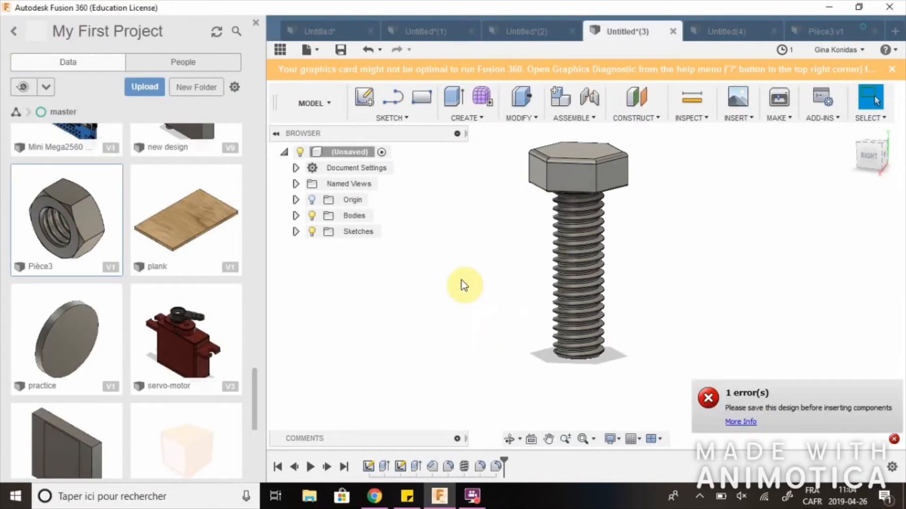
{"action": "left_click", "coordinate": [341, 50]}
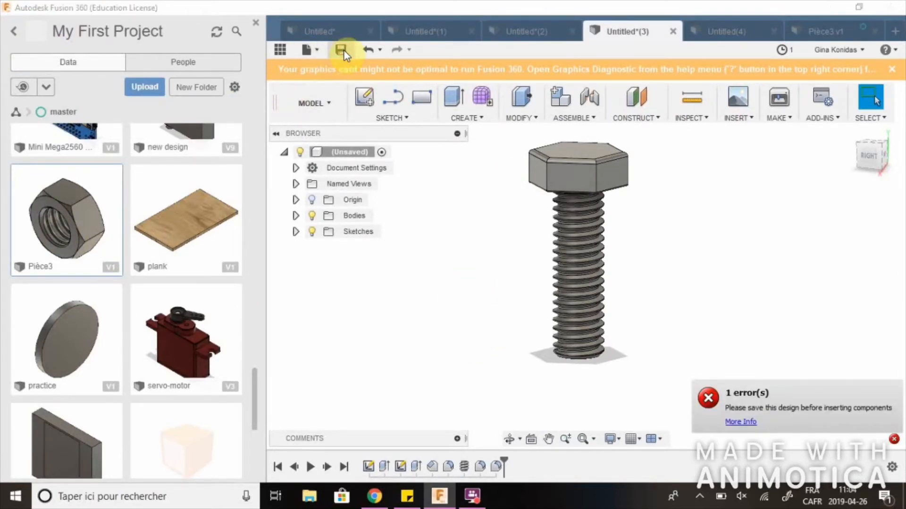
{"action": "left_click", "coordinate": [660, 259]}
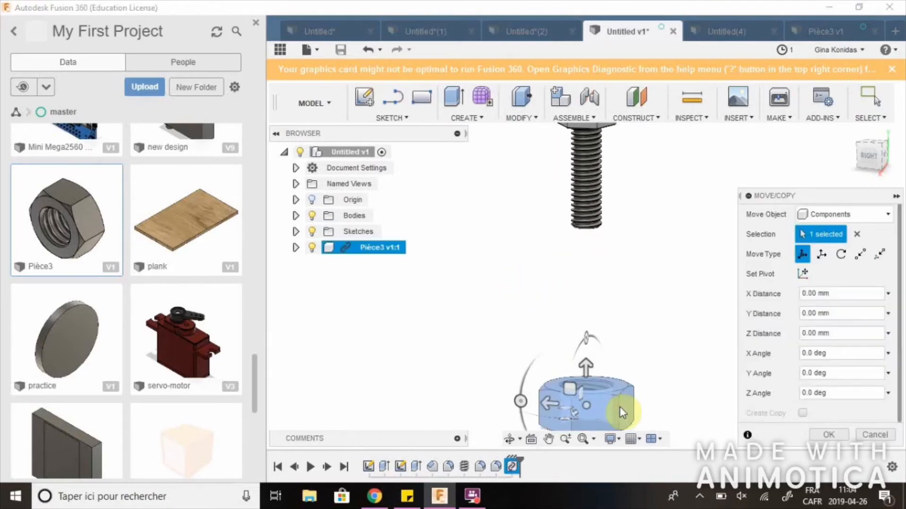
- Move the inserted nut 28 mm along Y towards the bolt and -12 mm along Z to place it beside the shank
{"action": "left_click_drag", "start_coordinate": [586, 369], "coordinate": [615, 224]}
{"action": "mouse_move", "coordinate": [641, 386]}
{"action": "middle_mouse_down", "text": "shift"}
{"action": "mouse_move", "coordinate": [634, 434]}
{"action": "mouse_move", "coordinate": [647, 393]}
{"action": "middle_mouse_up", "text": "shift"}
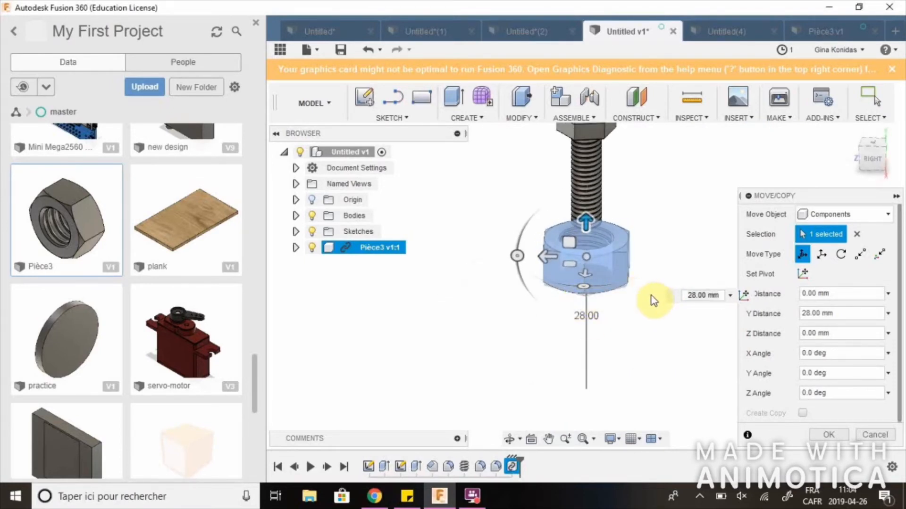
{"action": "left_click_drag", "start_coordinate": [545, 263], "coordinate": [612, 194]}
{"action": "scroll", "coordinate": [612, 194], "scroll_direction": "down", "scroll_amount": 2}
{"action": "middle_click_drag", "start_coordinate": [612, 194], "coordinate": [597, 223]}
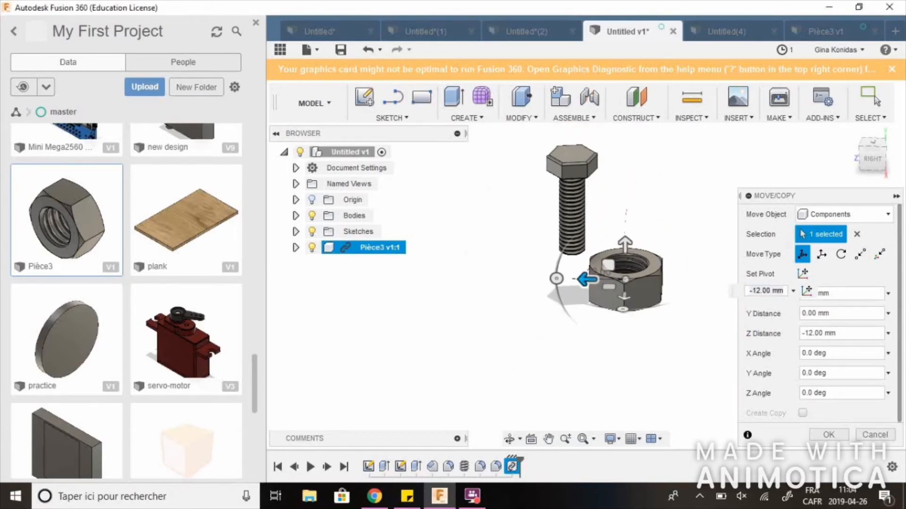
- Raise the nut a further 14 mm along Y and shift it another -3 mm along Z away from the bolt
{"action": "scroll", "coordinate": [624, 203], "scroll_direction": "up", "scroll_amount": 3}
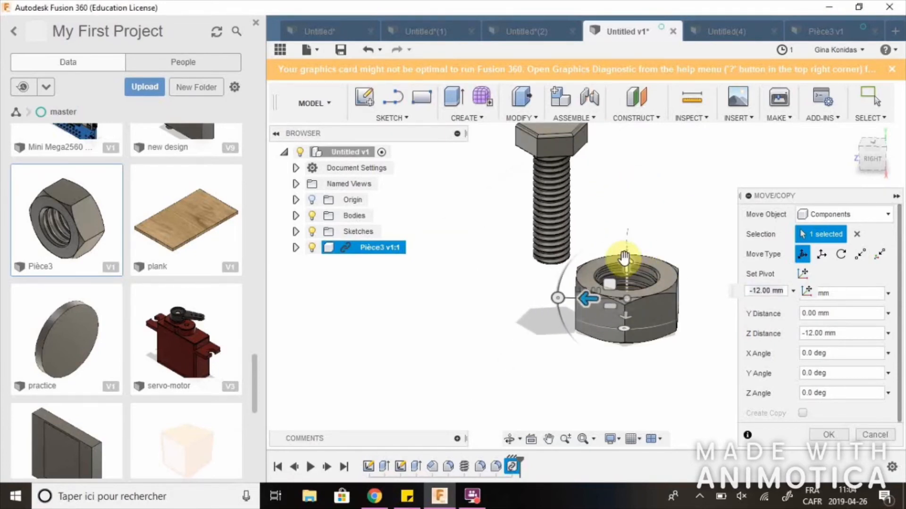
{"action": "left_click_drag", "start_coordinate": [628, 264], "coordinate": [643, 179]}
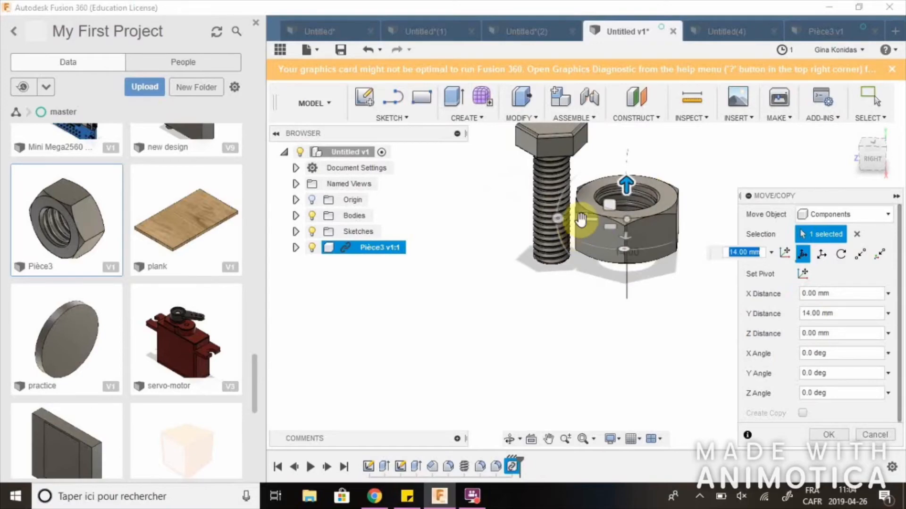
{"action": "left_click_drag", "start_coordinate": [586, 220], "coordinate": [605, 221]}
{"action": "middle_click_drag", "start_coordinate": [605, 221], "coordinate": [552, 276]}
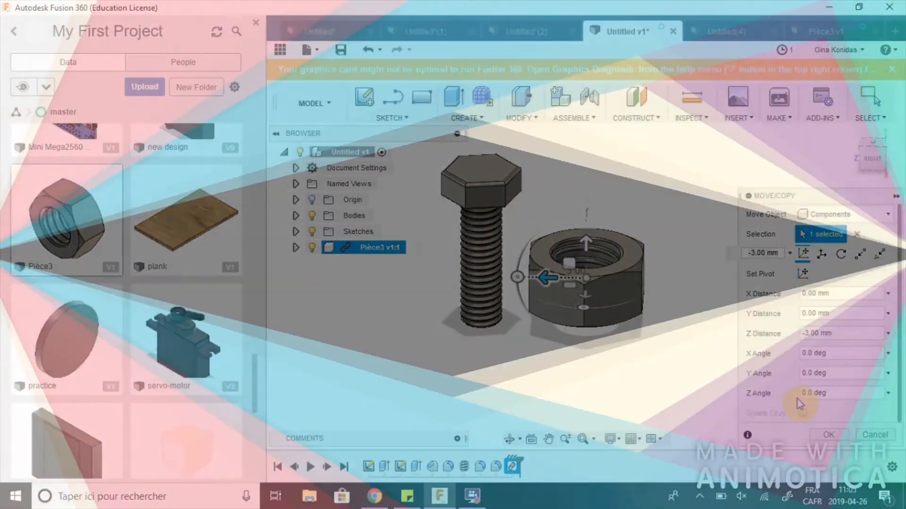